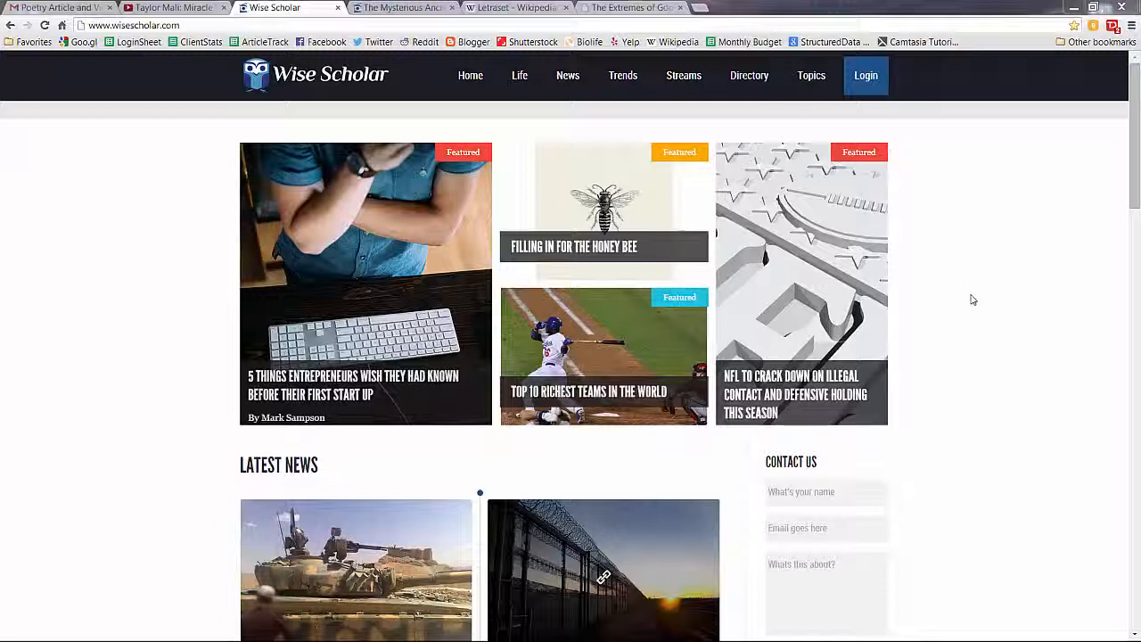
Step: Log in to the Wise Scholar site with the saved account e-mail address and password
{"action": "left_click", "coordinate": [865, 76]}
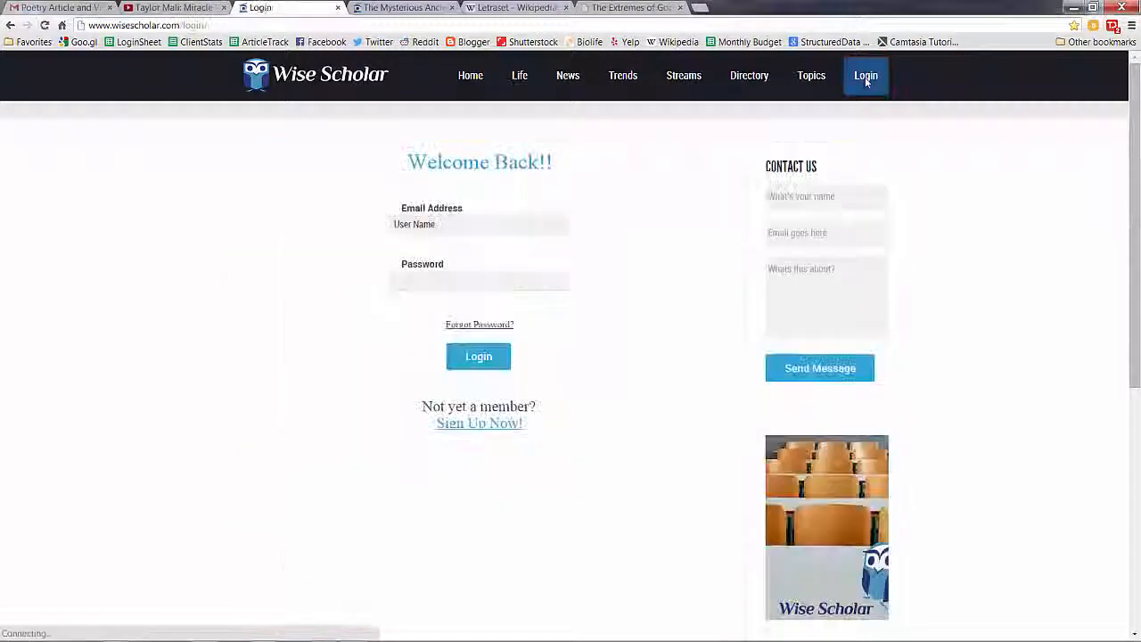
{"action": "left_click", "coordinate": [488, 223]}
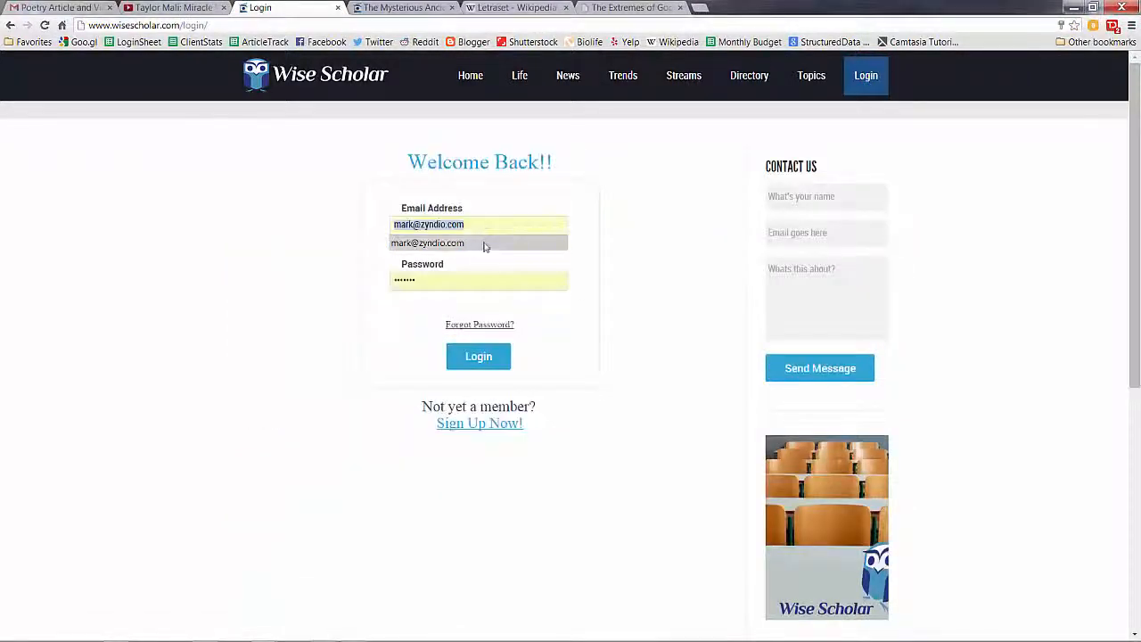
{"action": "left_click", "coordinate": [481, 241]}
{"action": "left_click", "coordinate": [478, 359]}
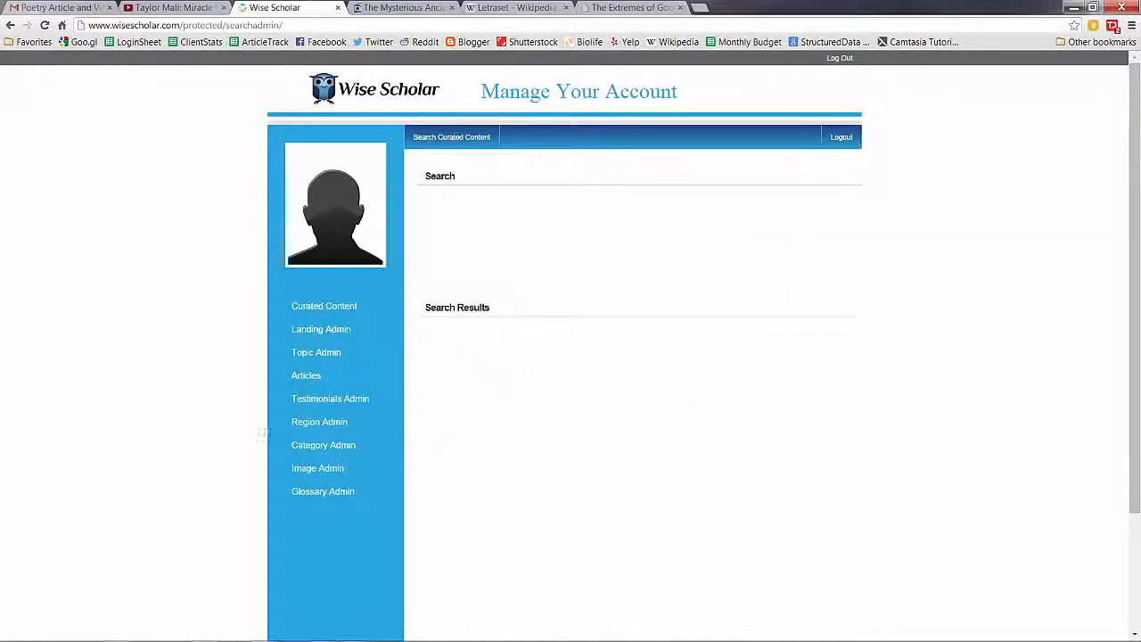
Step: Open the Articles admin area, list all articles with a blank search, and reset the article search
{"action": "left_click", "coordinate": [309, 375]}
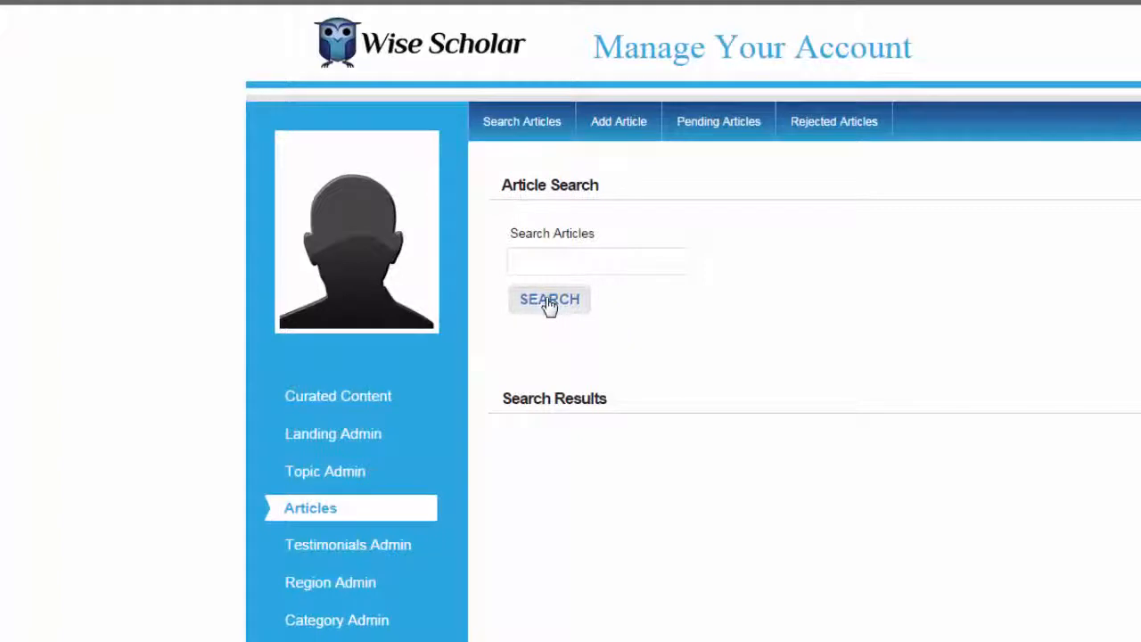
{"action": "left_click", "coordinate": [549, 301]}
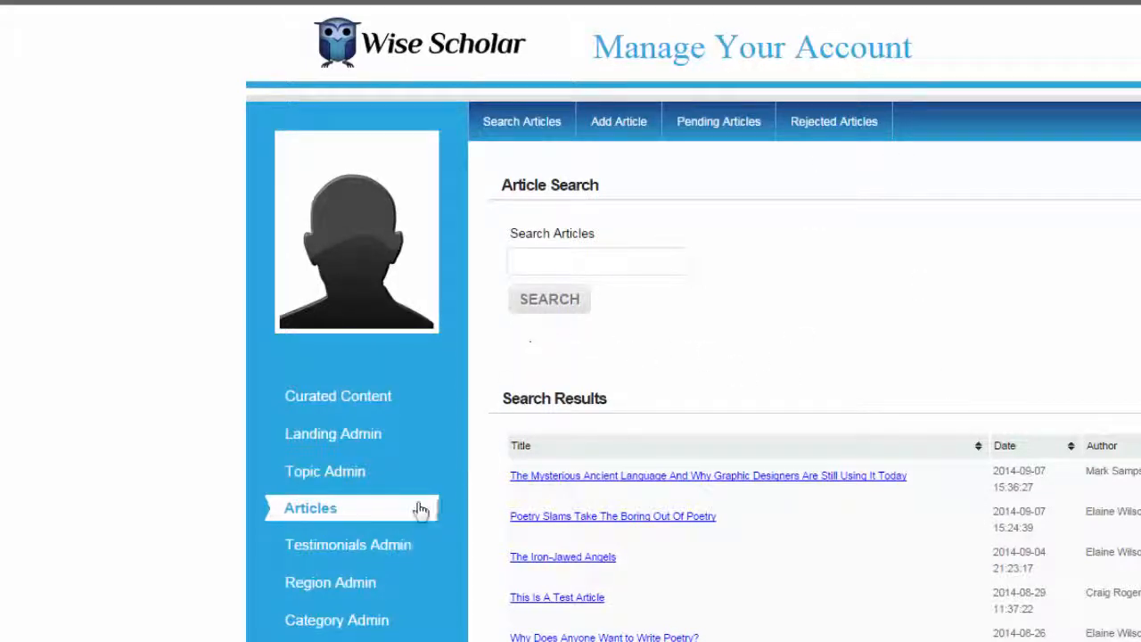
{"action": "left_click", "coordinate": [326, 509]}
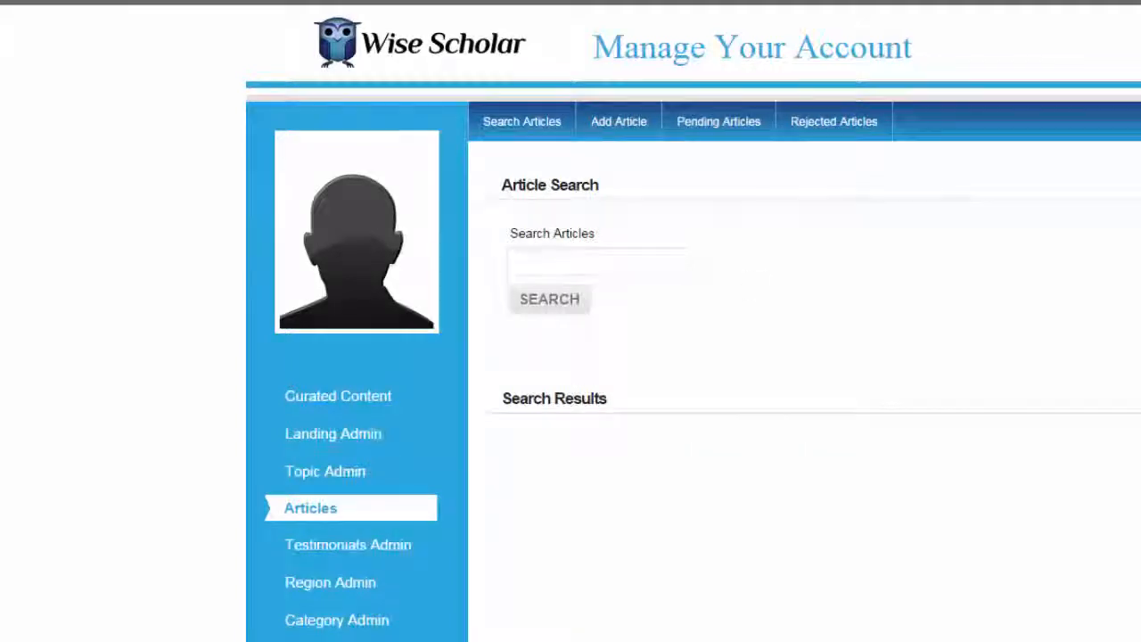
Step: Copy the word "Mysterious" from the name of the article file on the desktop, leaving the file name unchanged
{"action": "key", "text": "super+d"}
{"action": "left_click", "coordinate": [679, 284]}
{"action": "key", "text": "F2"}
{"action": "double_click", "coordinate": [717, 281]}
{"action": "key", "text": "ctrl+c"}
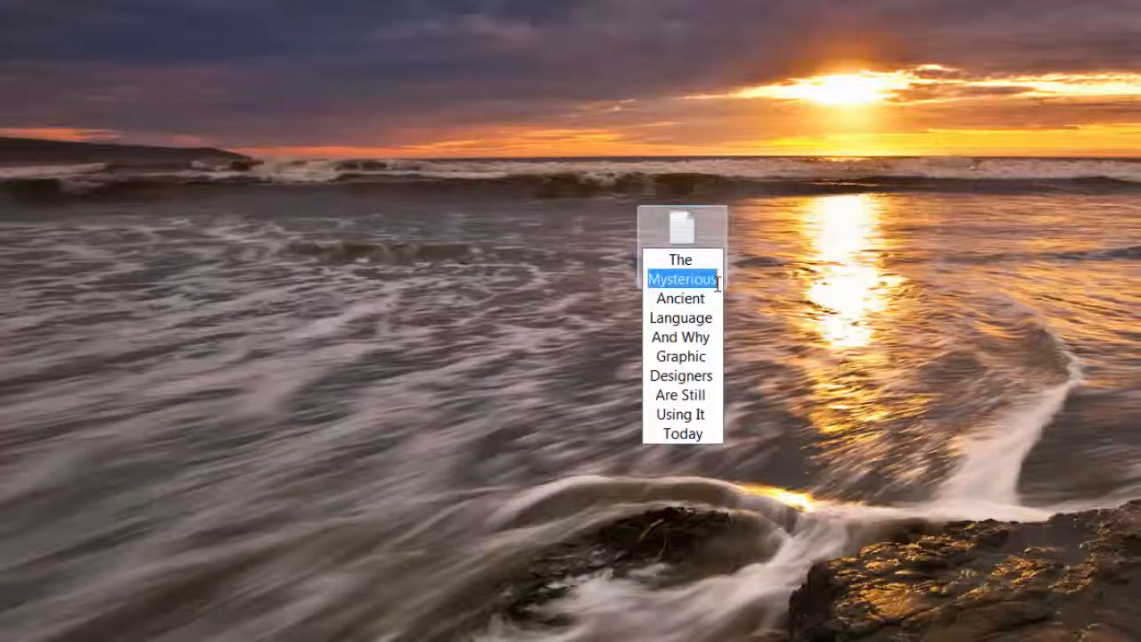
{"action": "left_click", "coordinate": [866, 309]}
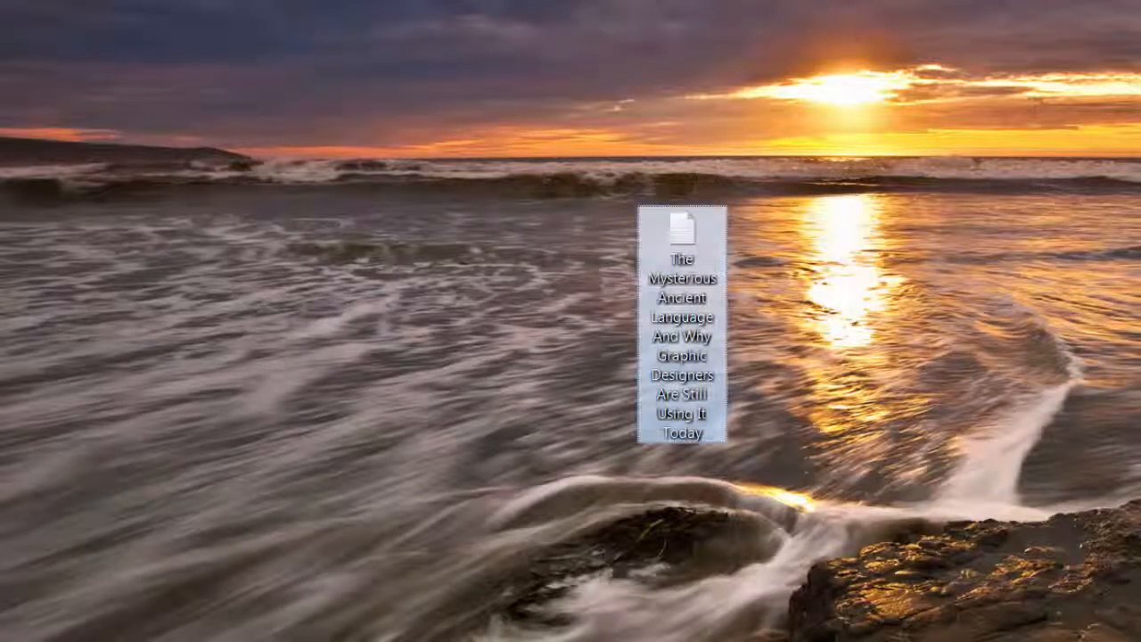
Step: Search the articles for "Mysterious" and open "The Mysterious Ancient Language And Why Graphic Designers Are Still Using It Today" for editing
{"action": "key", "text": "alt+Tab"}
{"action": "left_click", "coordinate": [535, 260]}
{"action": "key", "text": "ctrl+v"}
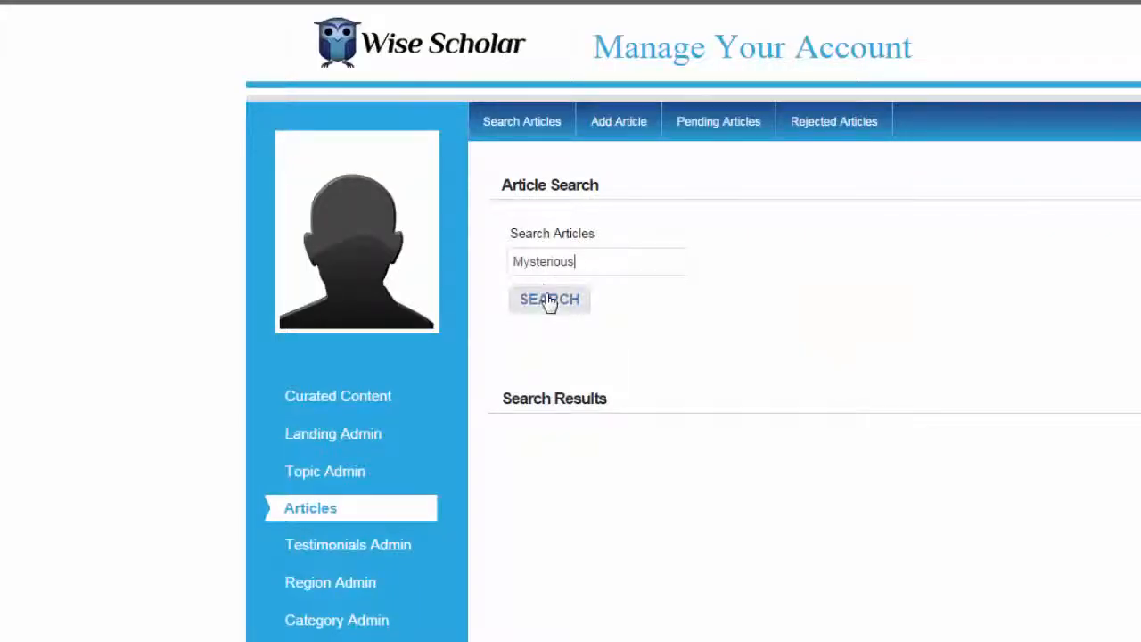
{"action": "left_click", "coordinate": [549, 301]}
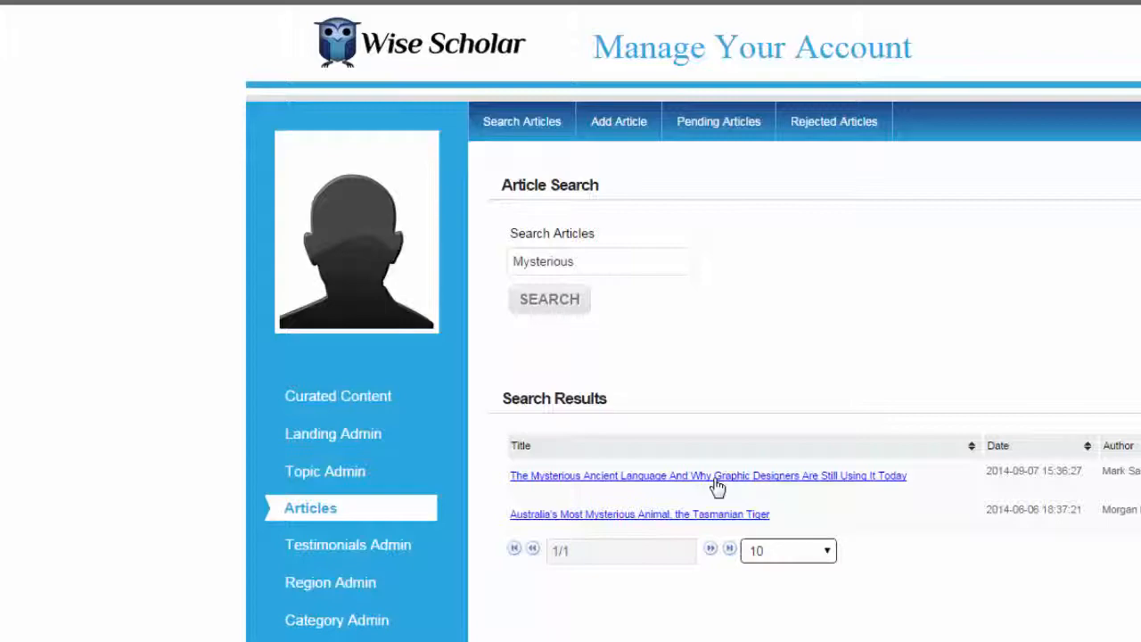
{"action": "left_click", "coordinate": [715, 477]}
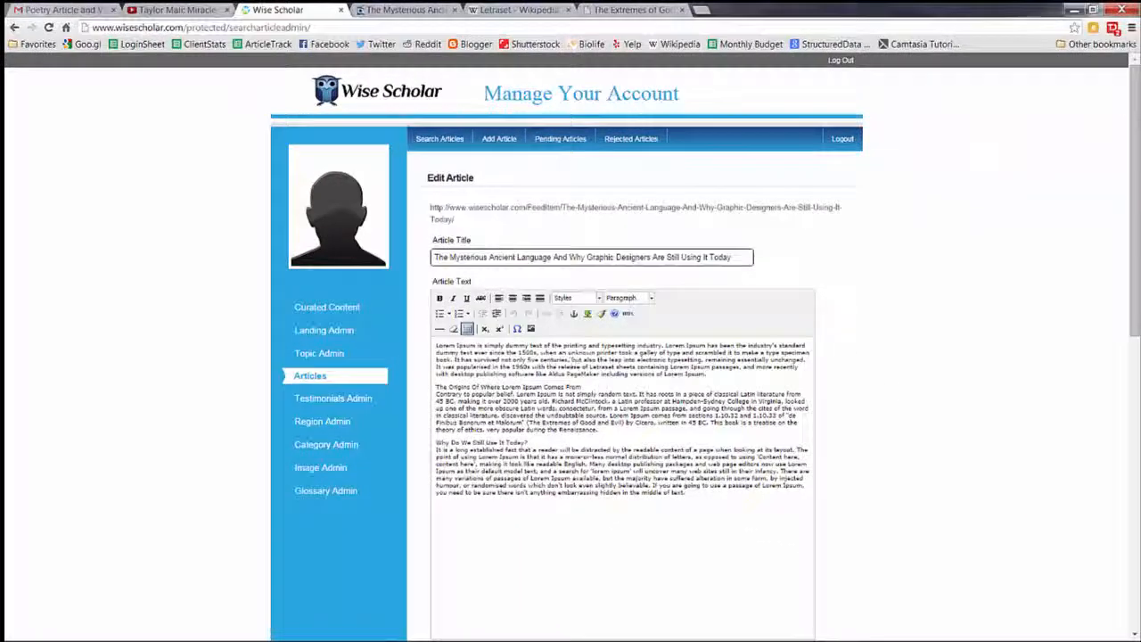
Step: Review the article's admin settings and its two plain-text subheadings in the article text
{"action": "scroll", "coordinate": [912, 386], "scroll_direction": "down", "scroll_amount": 1}
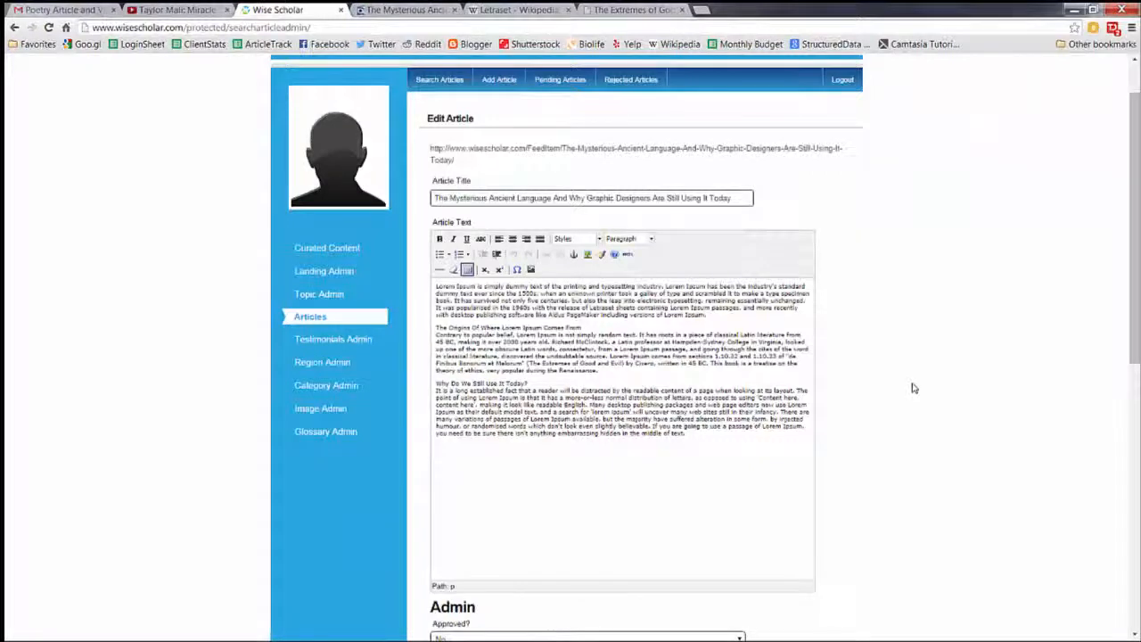
{"action": "scroll", "coordinate": [912, 387], "scroll_direction": "down", "scroll_amount": 7}
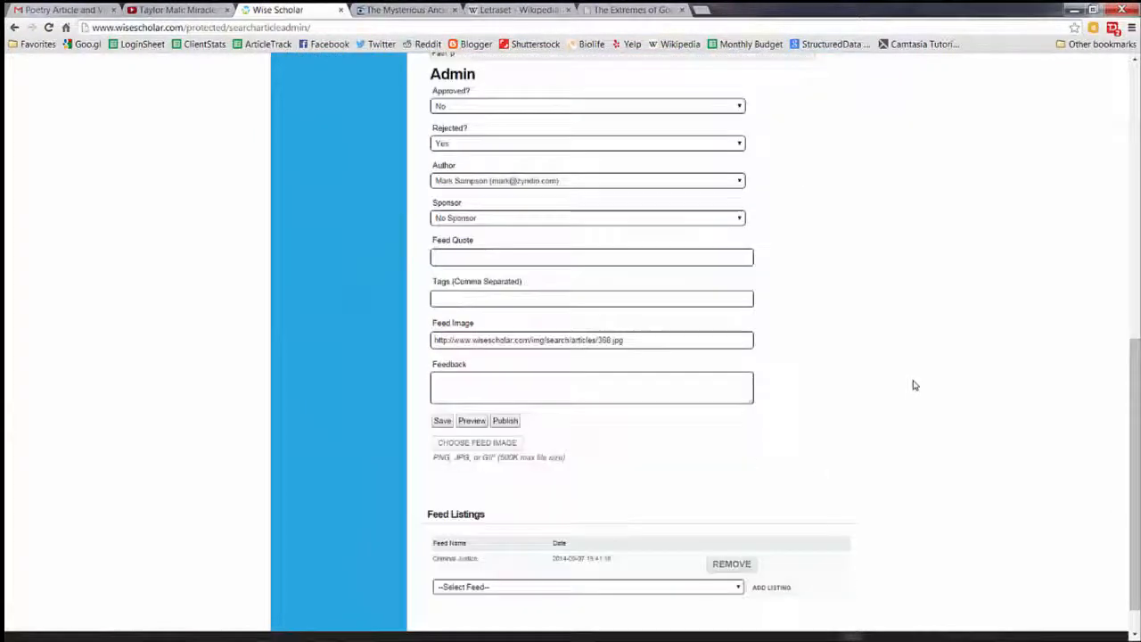
{"action": "scroll", "coordinate": [913, 385], "scroll_direction": "up", "scroll_amount": 7}
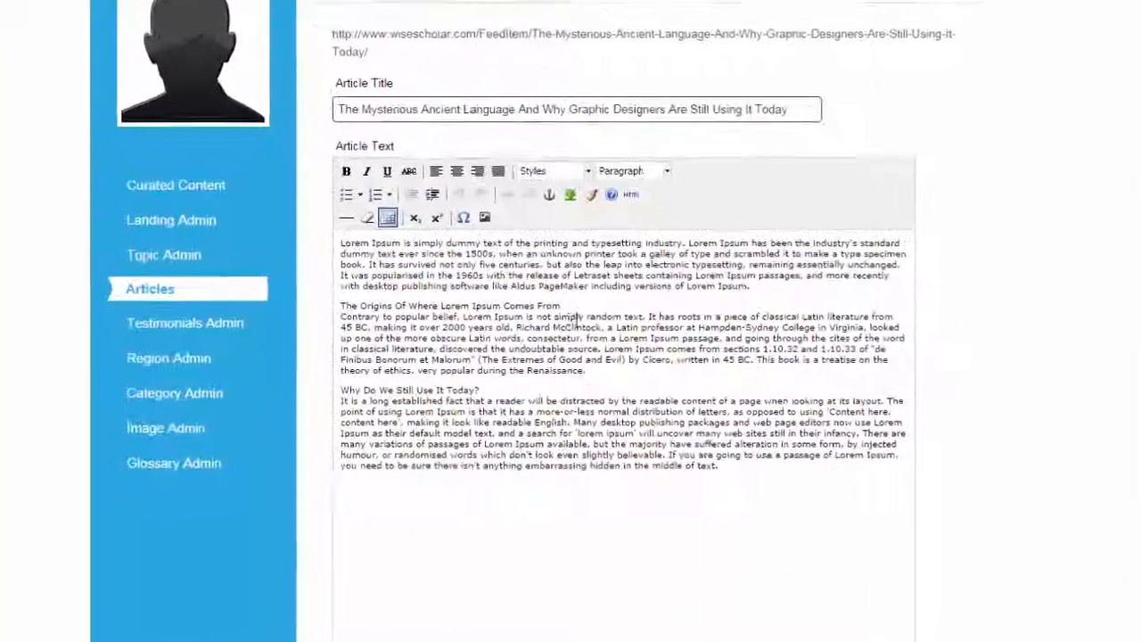
{"action": "left_click_drag", "start_coordinate": [562, 305], "coordinate": [370, 305]}
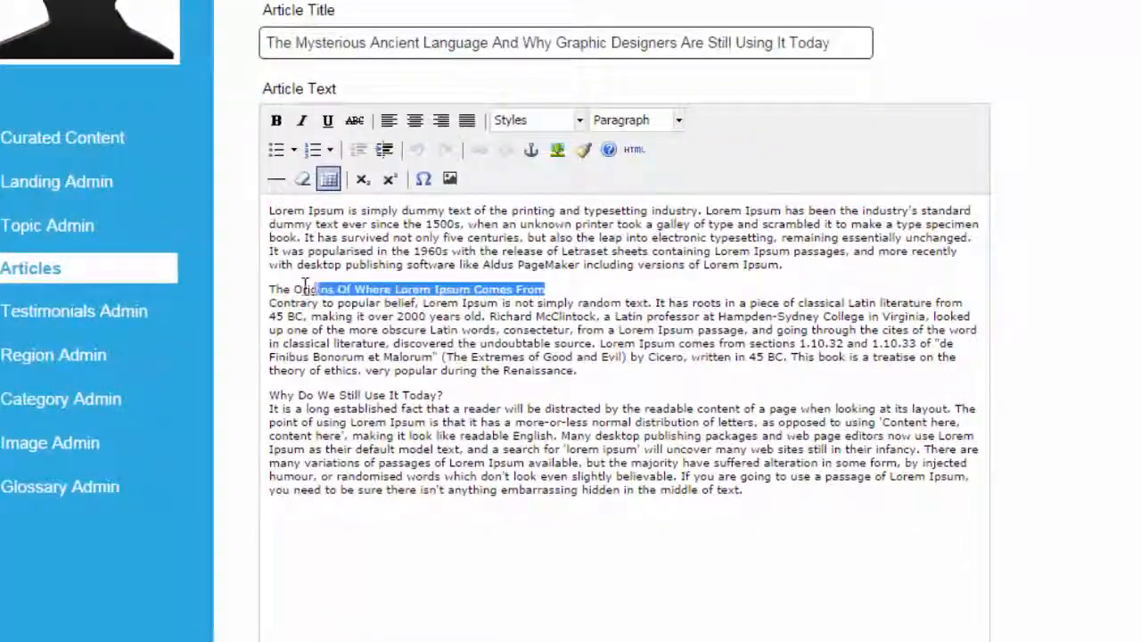
{"action": "left_click_drag", "start_coordinate": [304, 287], "coordinate": [270, 289]}
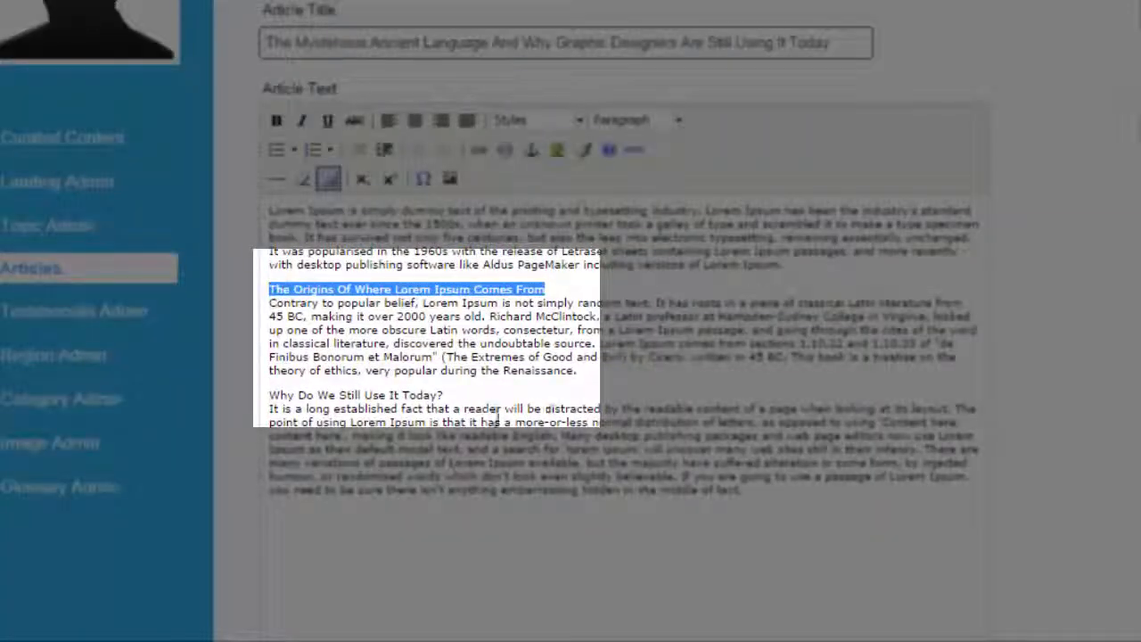
{"action": "left_click_drag", "start_coordinate": [442, 395], "coordinate": [274, 392]}
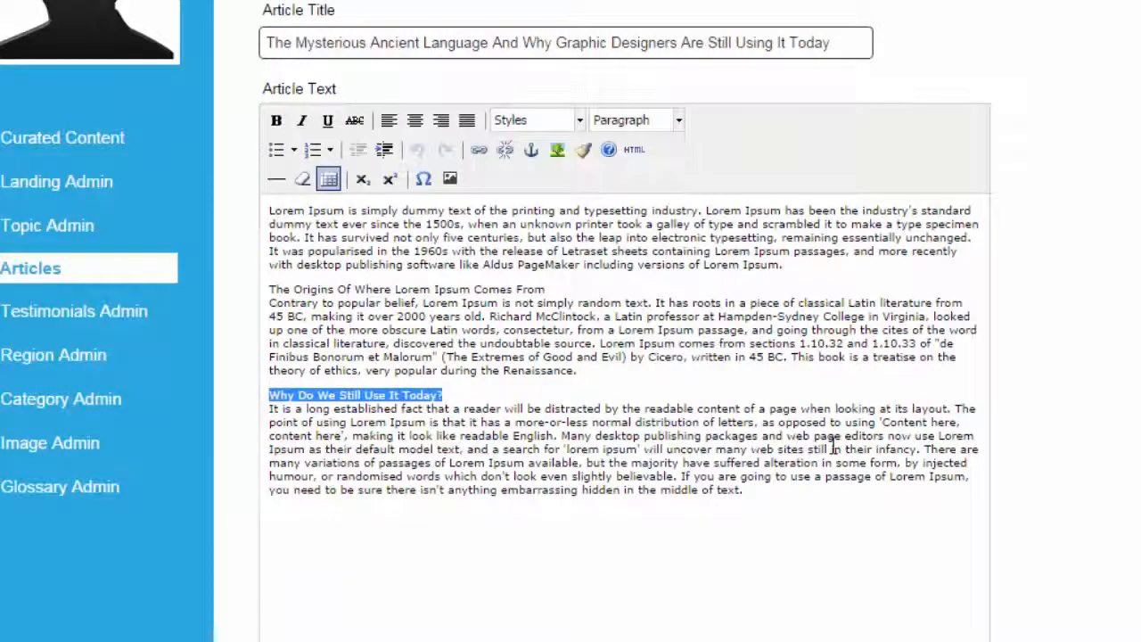
{"action": "left_click", "coordinate": [833, 448]}
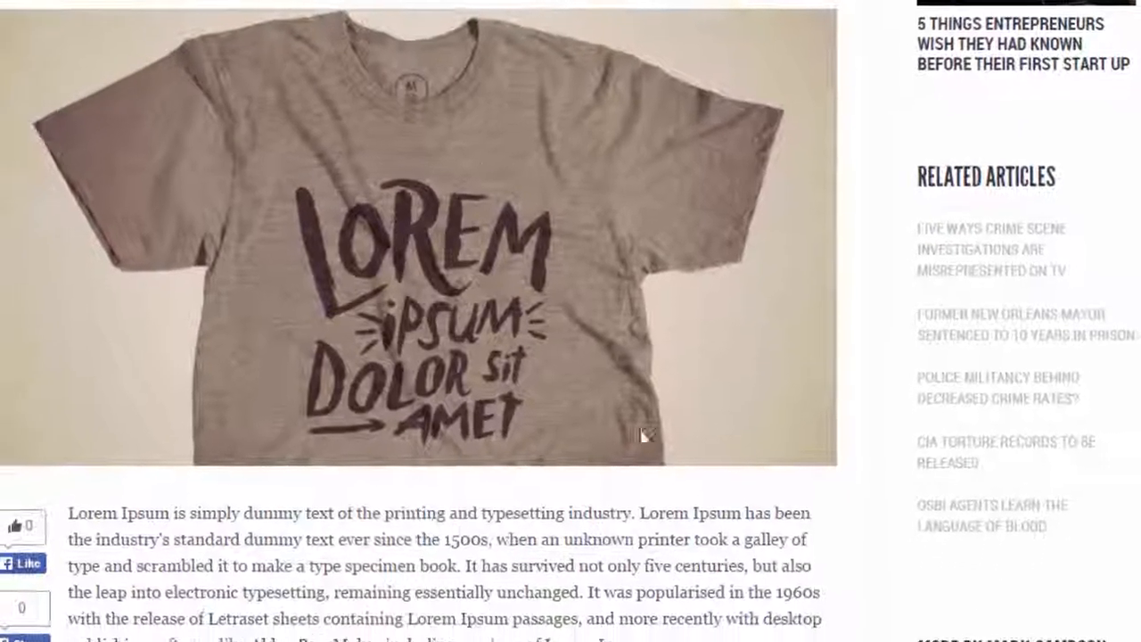
Step: Examine how the subheadings look on the published article page and return to the article editor
{"action": "scroll", "coordinate": [649, 437], "scroll_direction": "down", "scroll_amount": 5}
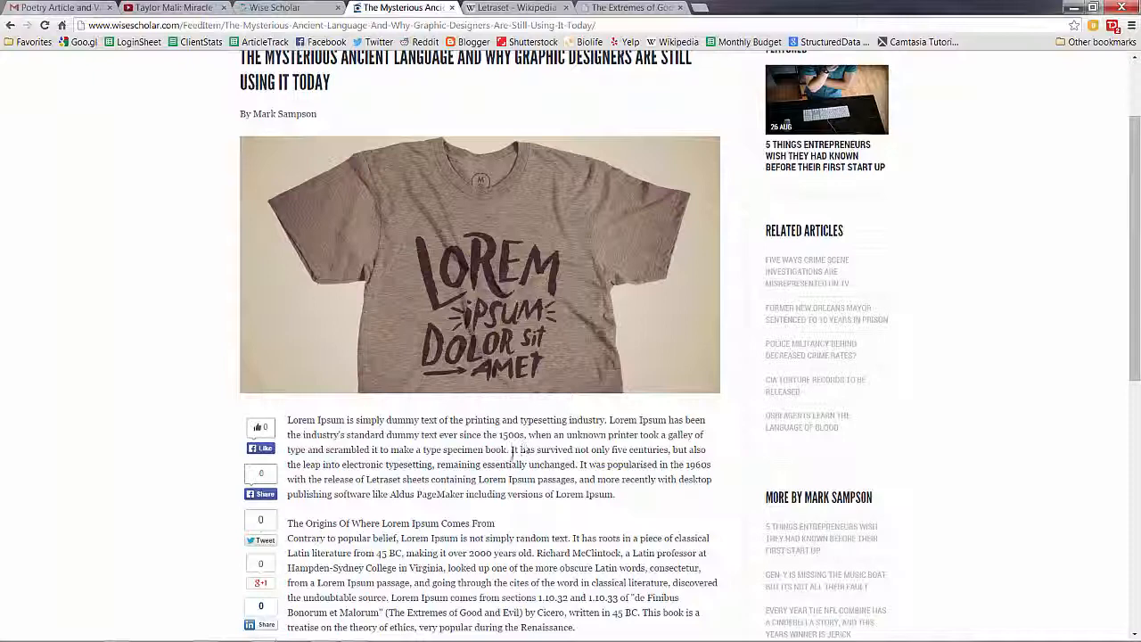
{"action": "left_click", "coordinate": [276, 7]}
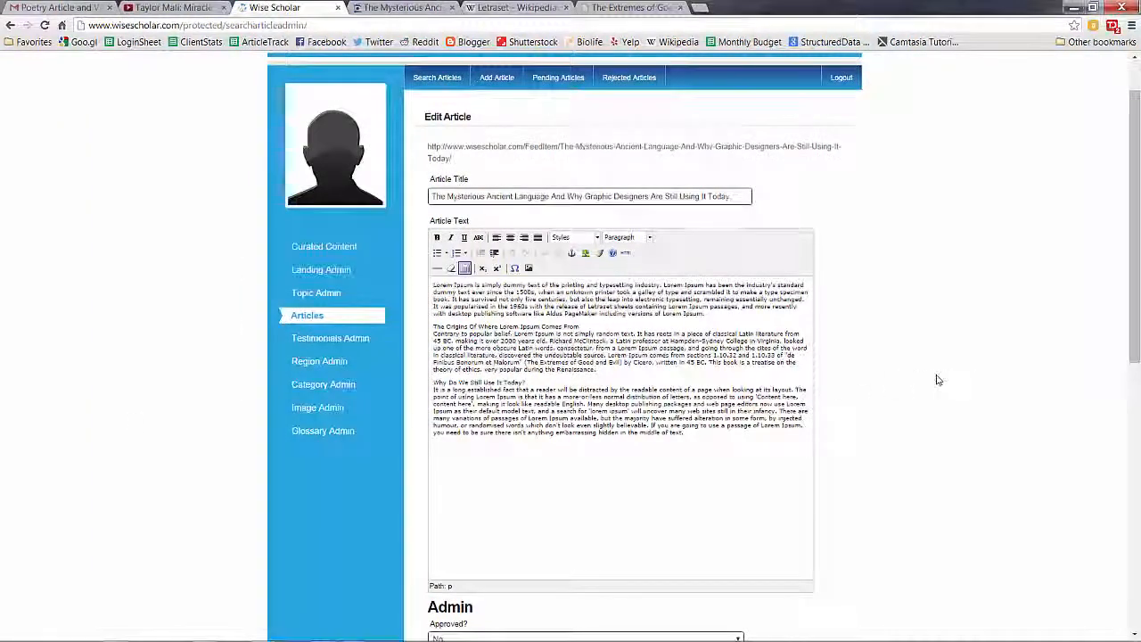
{"action": "scroll", "coordinate": [936, 378], "scroll_direction": "down", "scroll_amount": 3}
{"action": "scroll", "coordinate": [936, 380], "scroll_direction": "up", "scroll_amount": 3}
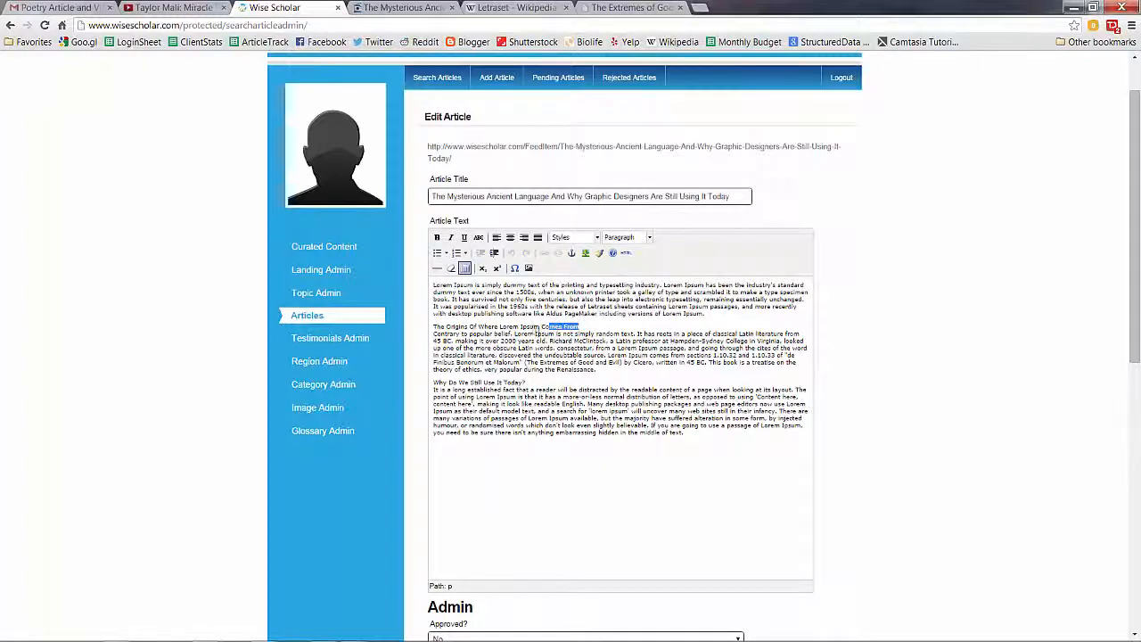
Step: Try to format the line "The Origins Of Where Lorem Ipsum Comes From" as Heading 3, and undo the formatting
{"action": "left_click_drag", "start_coordinate": [545, 326], "coordinate": [430, 327]}
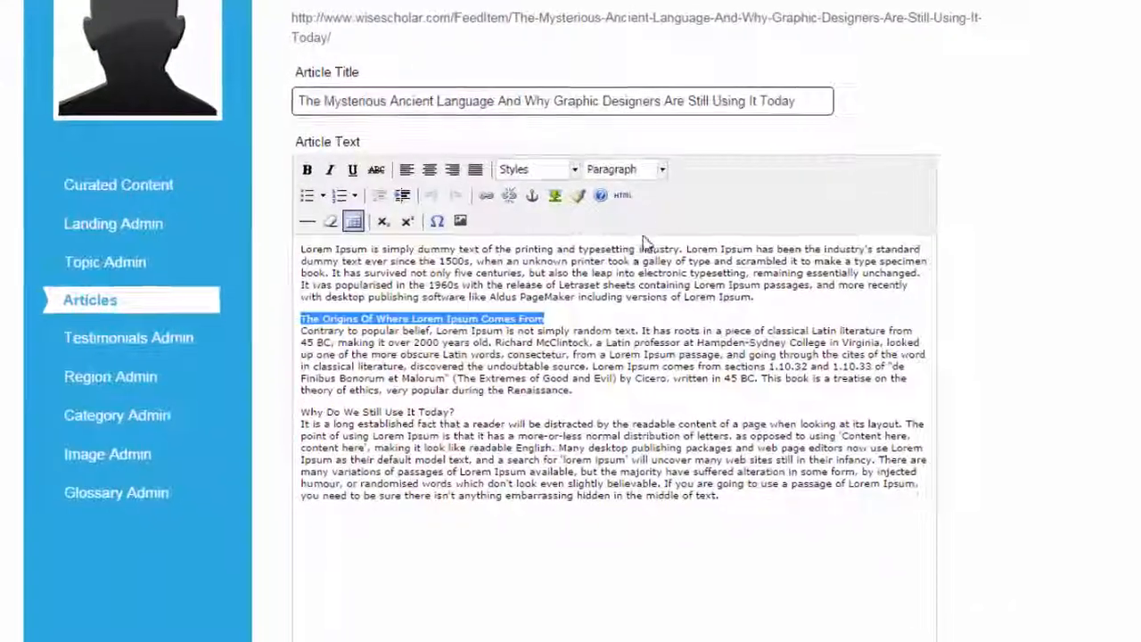
{"action": "left_click", "coordinate": [663, 169]}
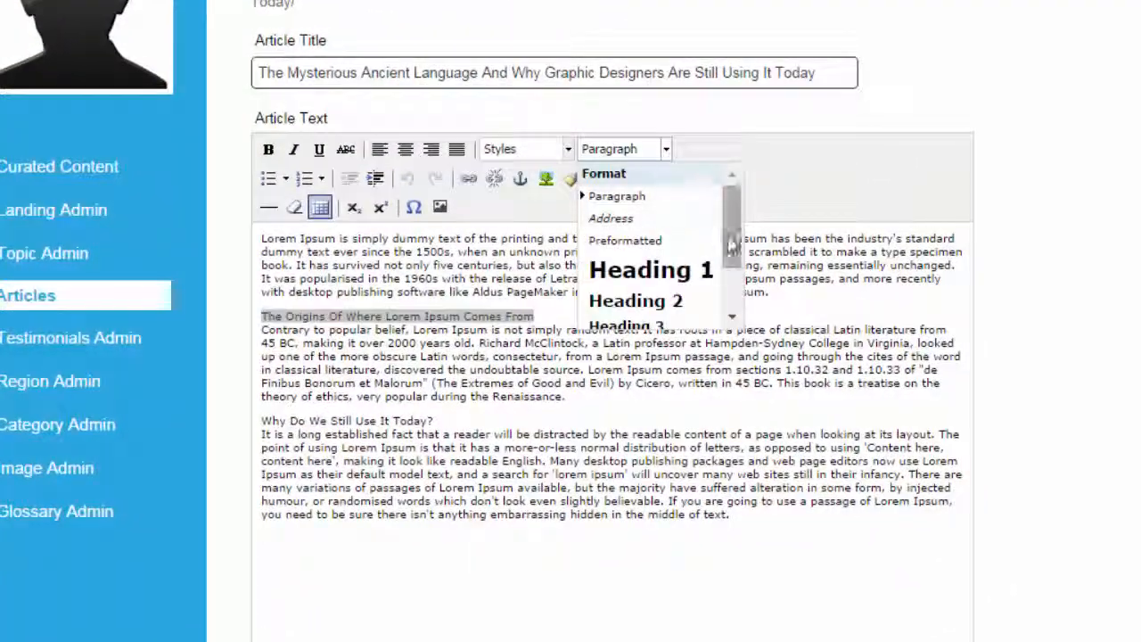
{"action": "left_click_drag", "start_coordinate": [731, 245], "coordinate": [731, 277]}
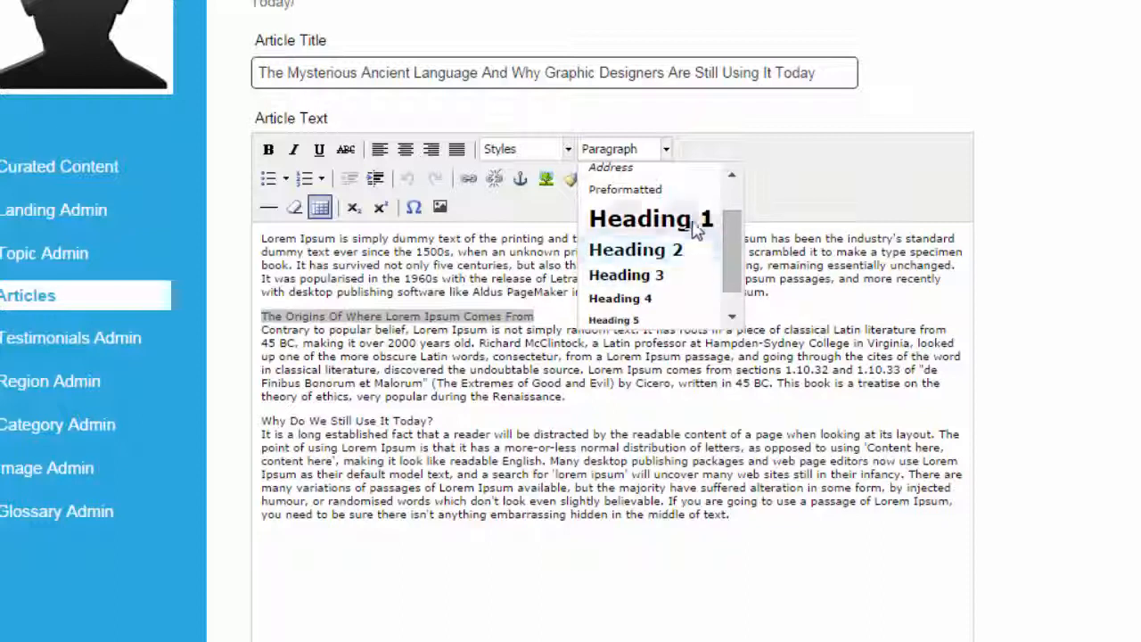
{"action": "left_click", "coordinate": [672, 283]}
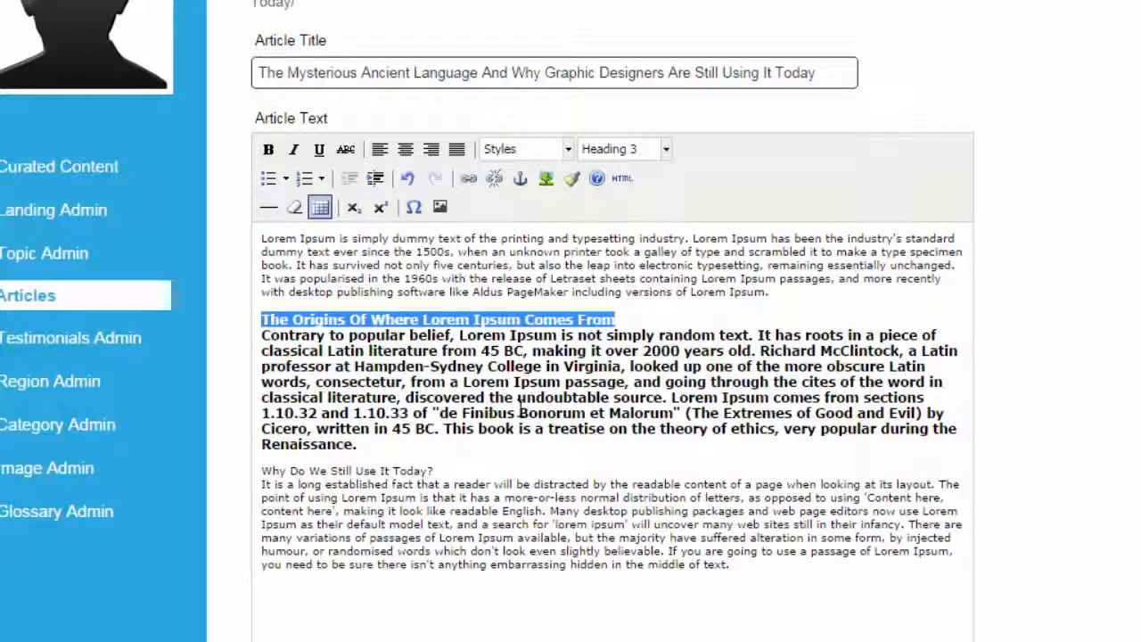
{"action": "key", "text": "ctrl+z"}
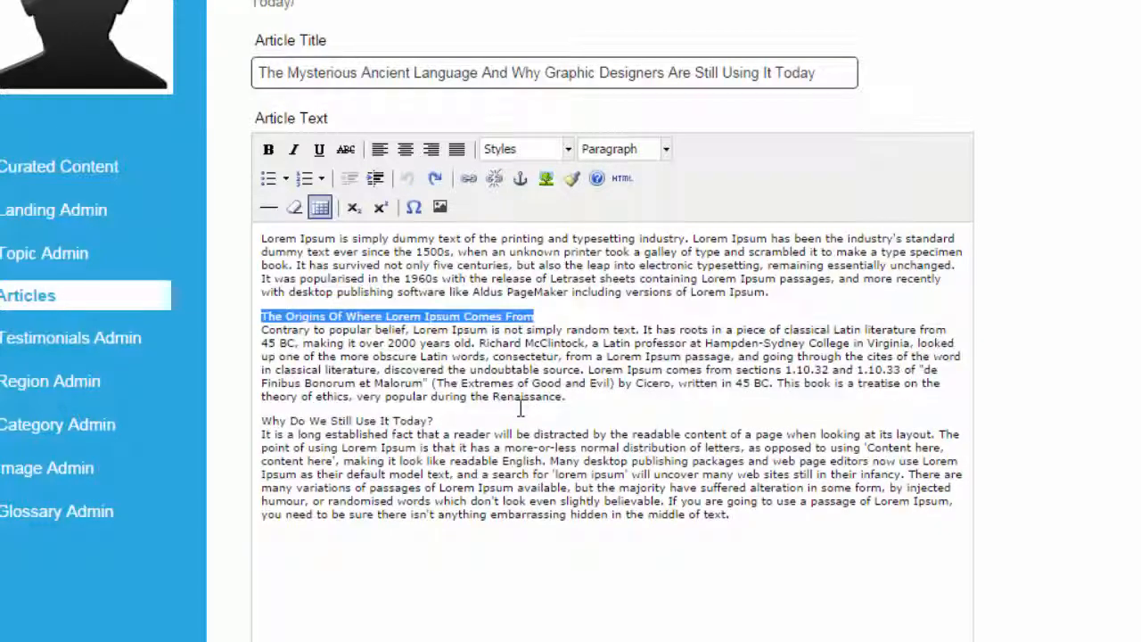
Step: Insert a paragraph break after each of the two subheadings to separate them from their body text
{"action": "left_click", "coordinate": [550, 309]}
{"action": "key", "text": "Return"}
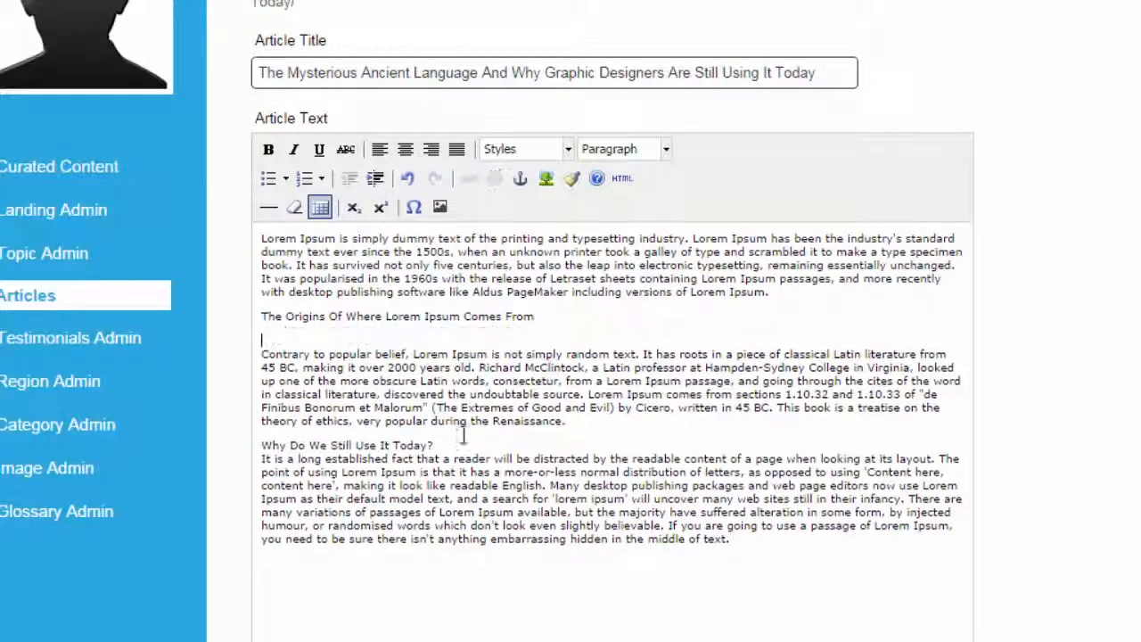
{"action": "key", "text": "Return"}
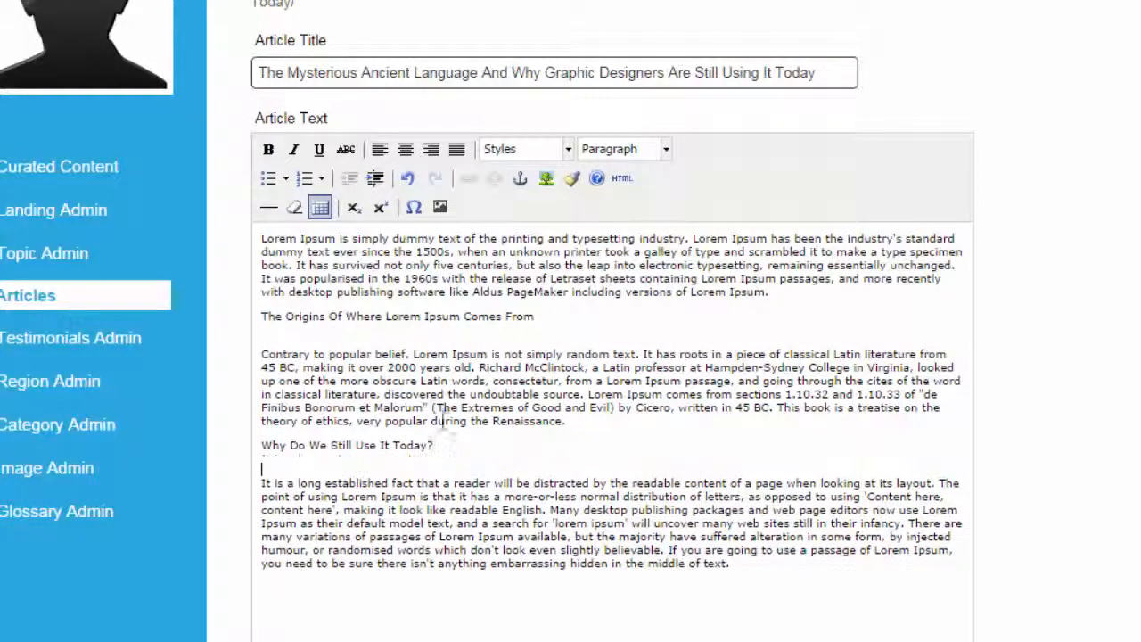
Step: Format the subheadings "The Origins Of Where Lorem Ipsum Comes From" and "Why Do We Still Use It Today?" as Heading 3
{"action": "left_click_drag", "start_coordinate": [258, 317], "coordinate": [551, 319]}
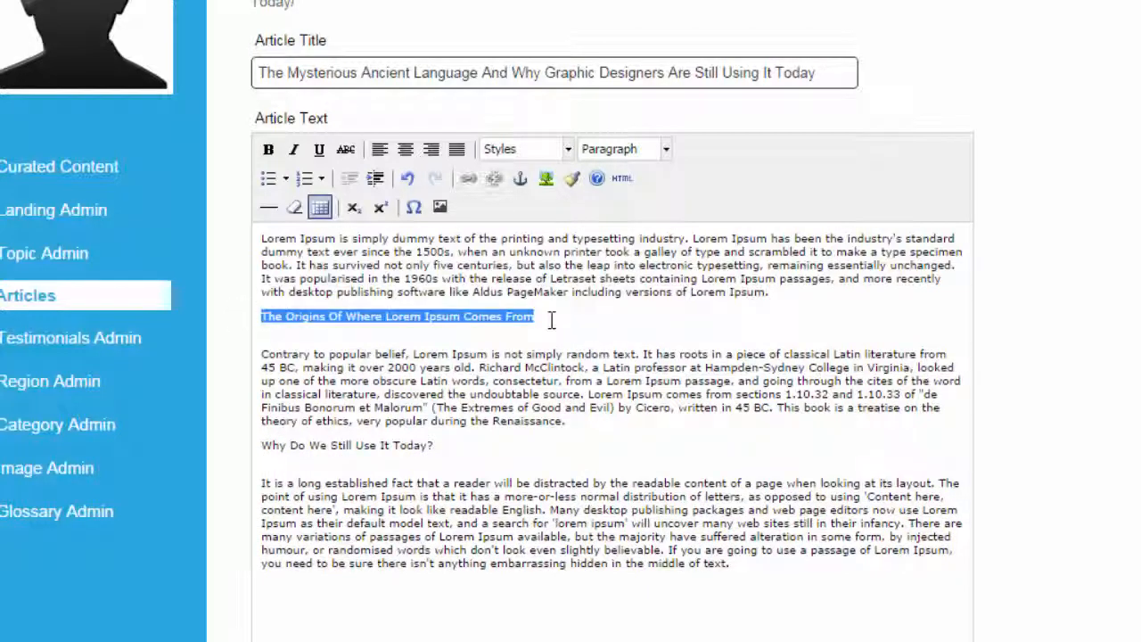
{"action": "left_click", "coordinate": [666, 149]}
{"action": "left_click", "coordinate": [626, 275]}
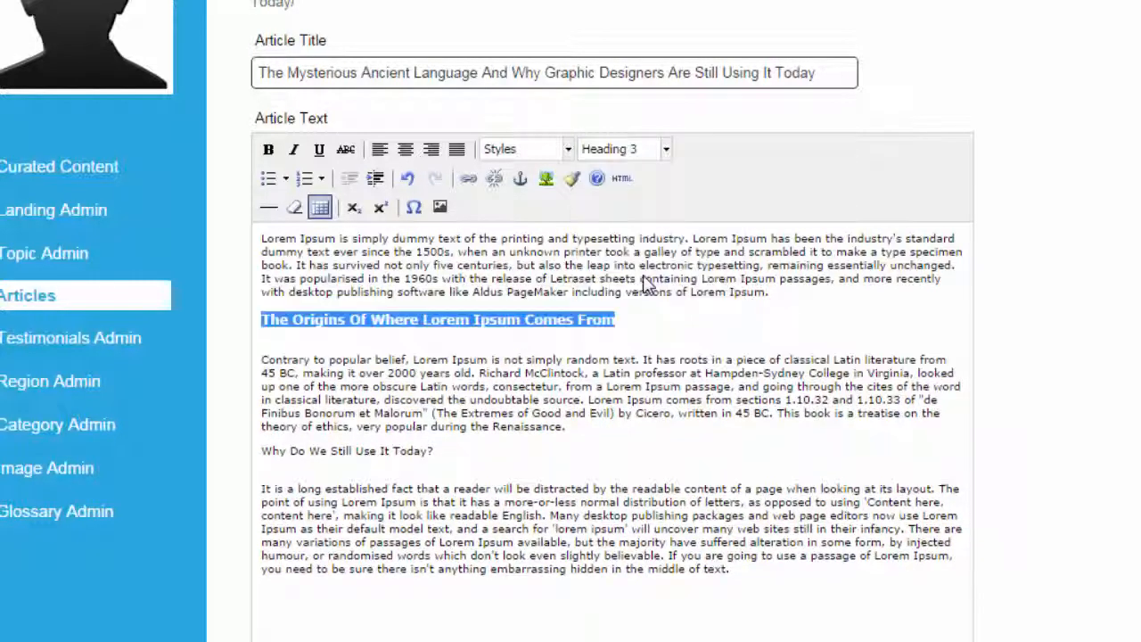
{"action": "left_click_drag", "start_coordinate": [263, 452], "coordinate": [434, 451]}
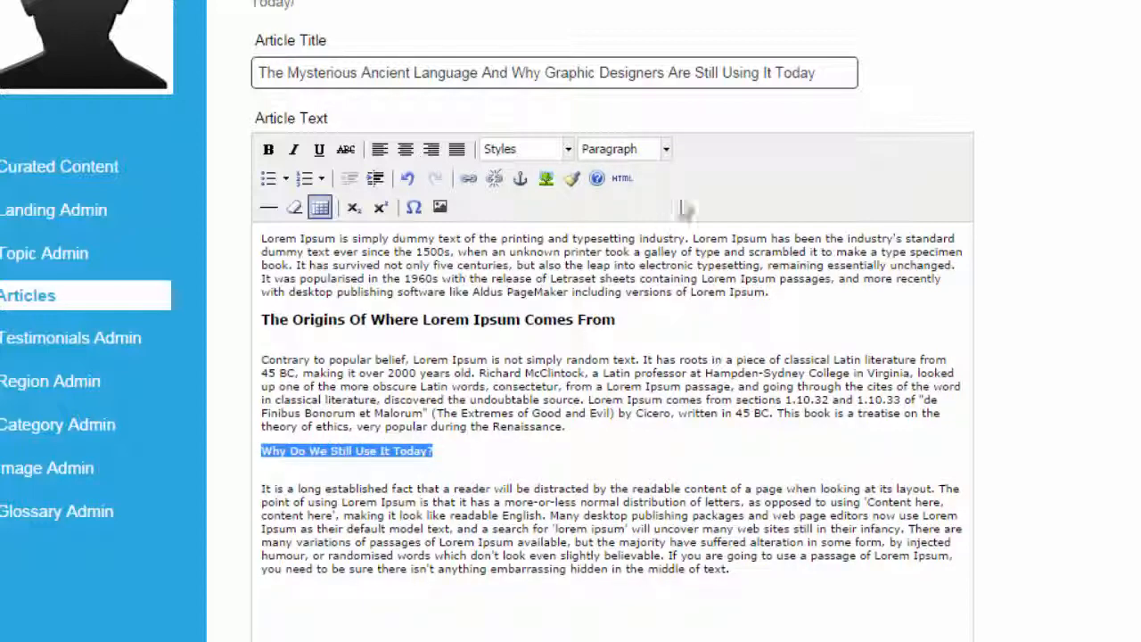
{"action": "left_click", "coordinate": [666, 148]}
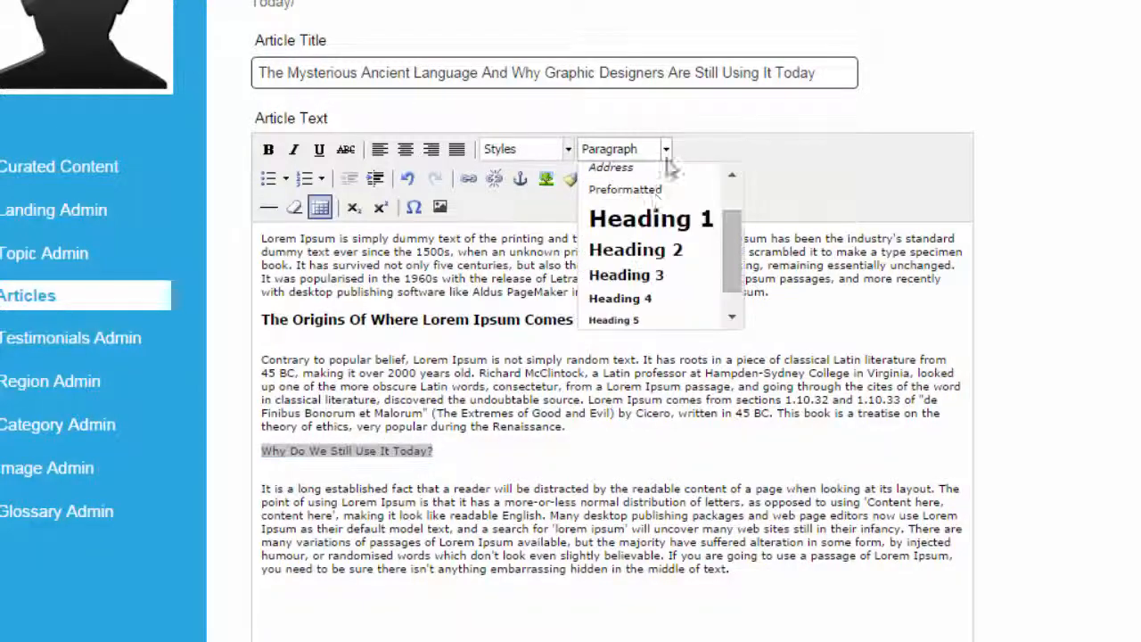
{"action": "left_click", "coordinate": [640, 267]}
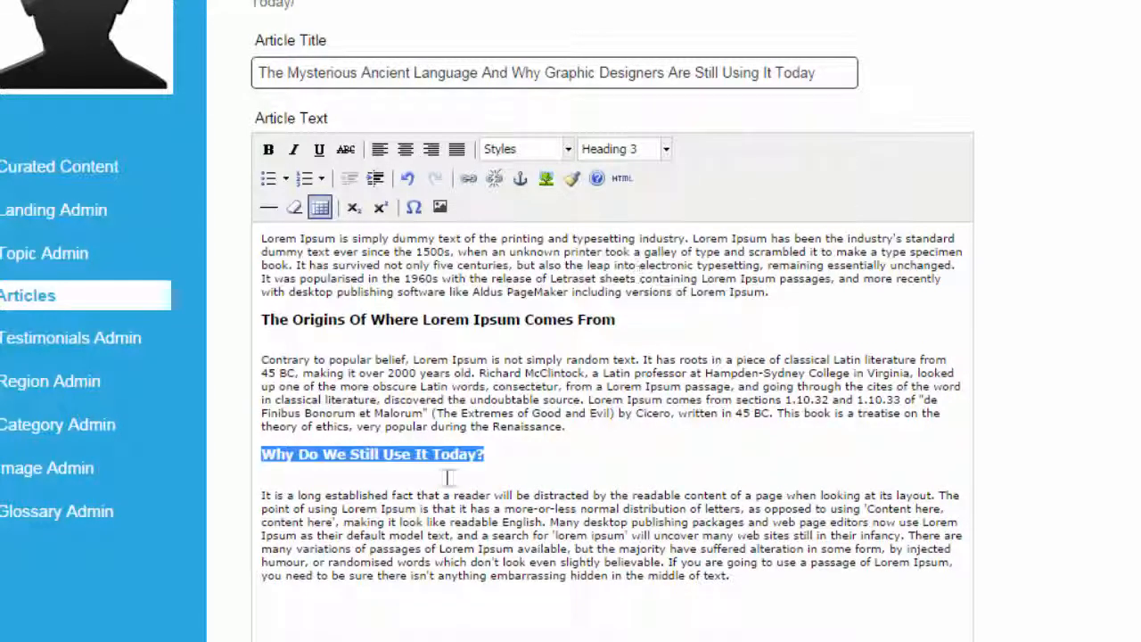
Step: Remove the blank line between each of the two subheadings and its body paragraph, and save the article
{"action": "left_click", "coordinate": [263, 496]}
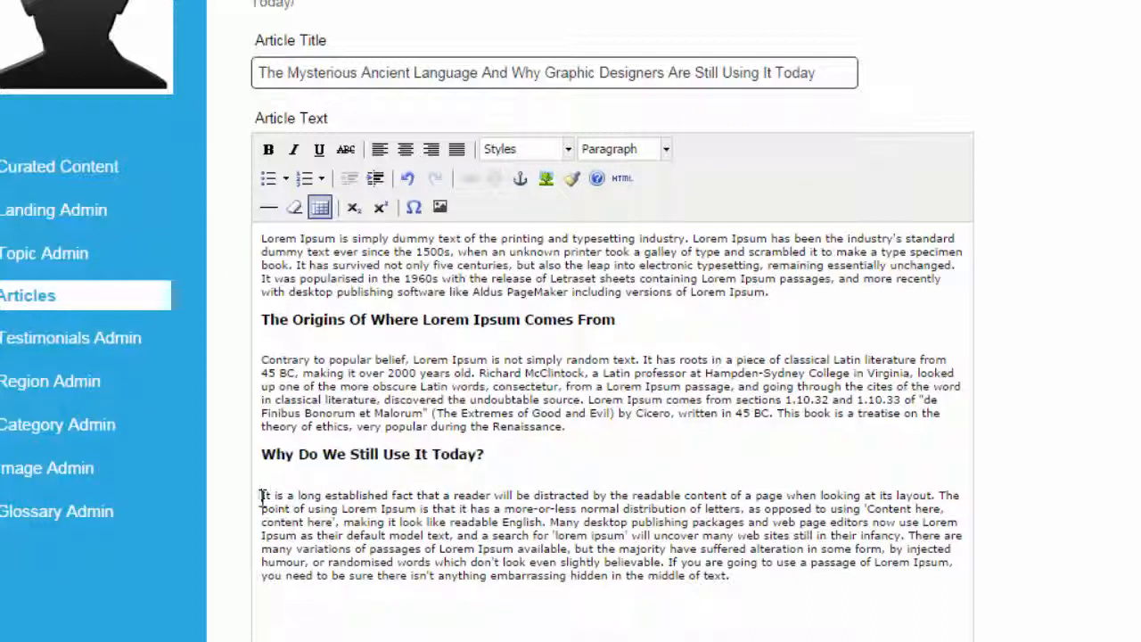
{"action": "key", "text": "BackSpace"}
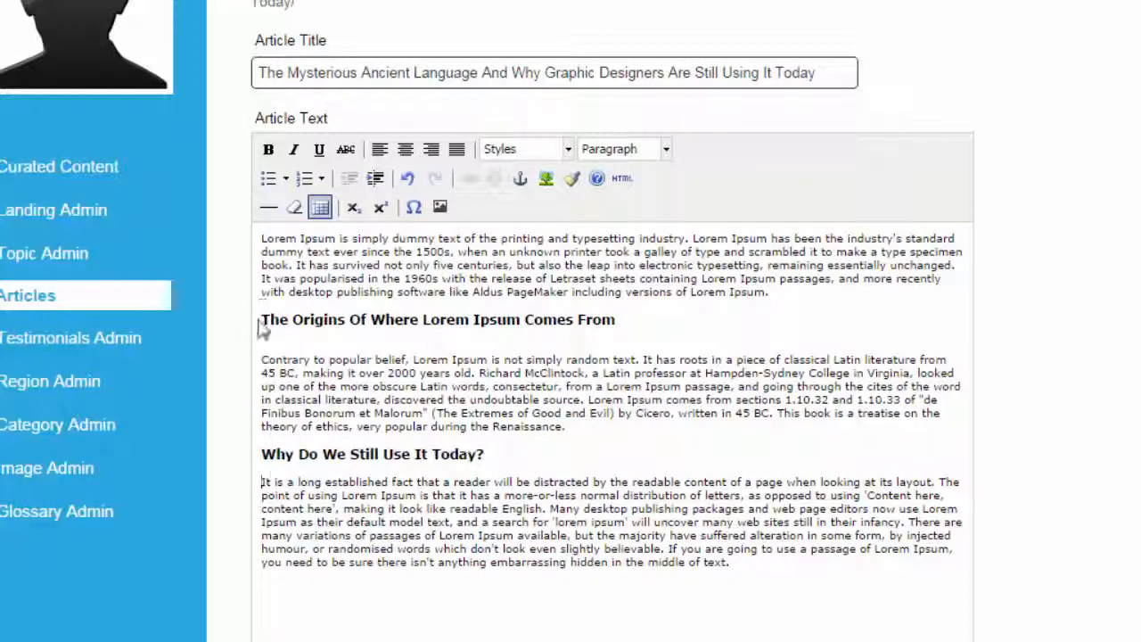
{"action": "left_click", "coordinate": [262, 364]}
{"action": "key", "text": "BackSpace"}
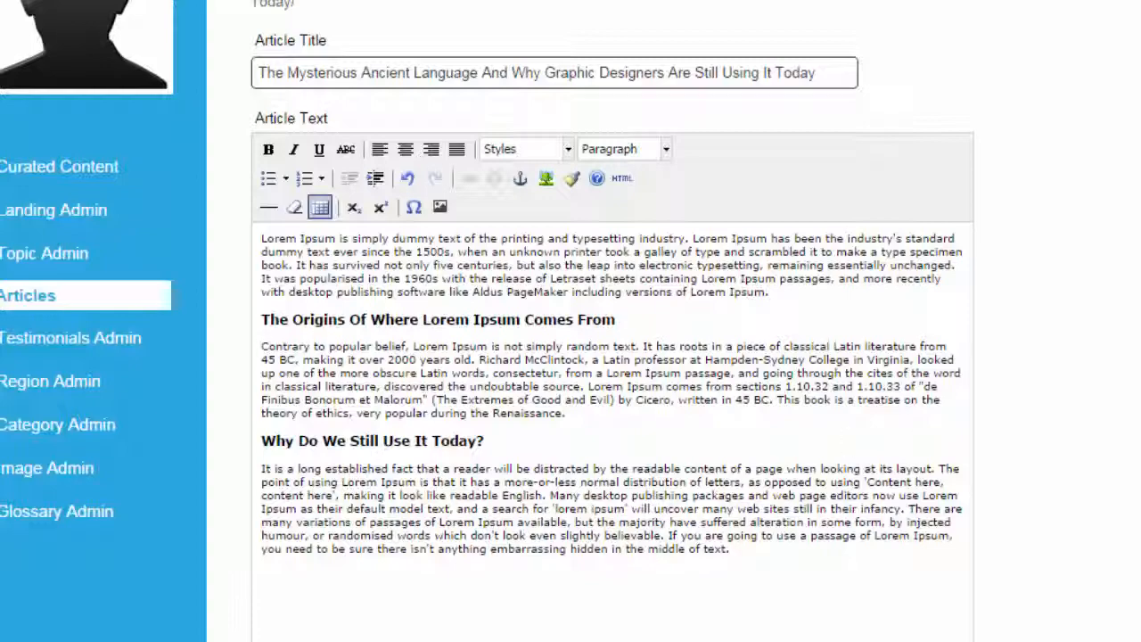
{"action": "scroll", "coordinate": [416, 573], "scroll_direction": "down", "scroll_amount": 8}
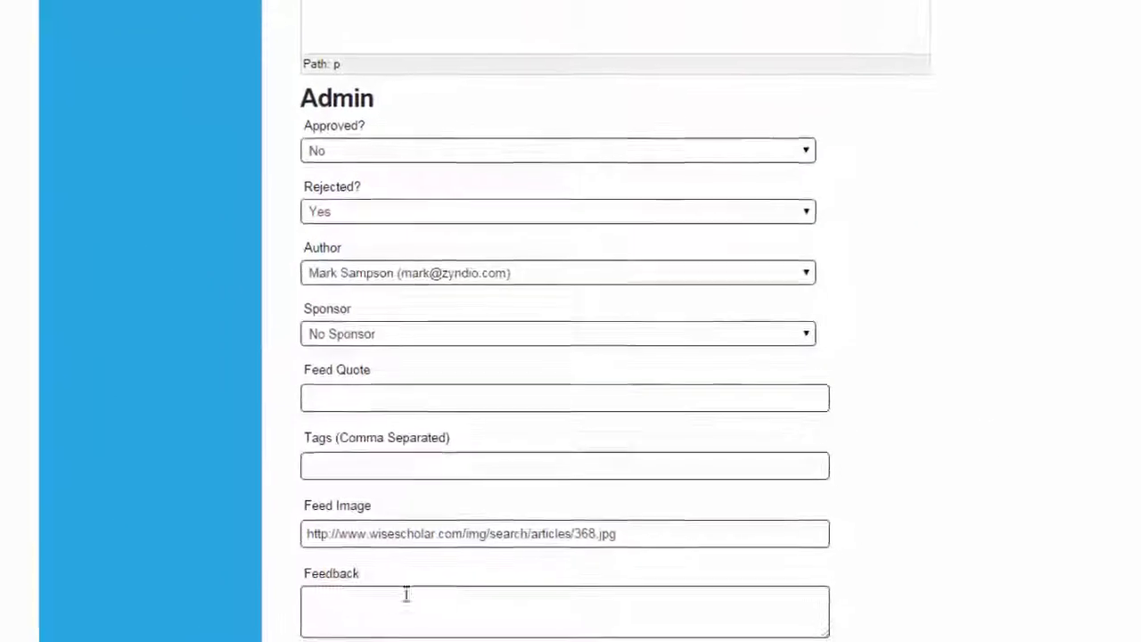
{"action": "left_click", "coordinate": [347, 636]}
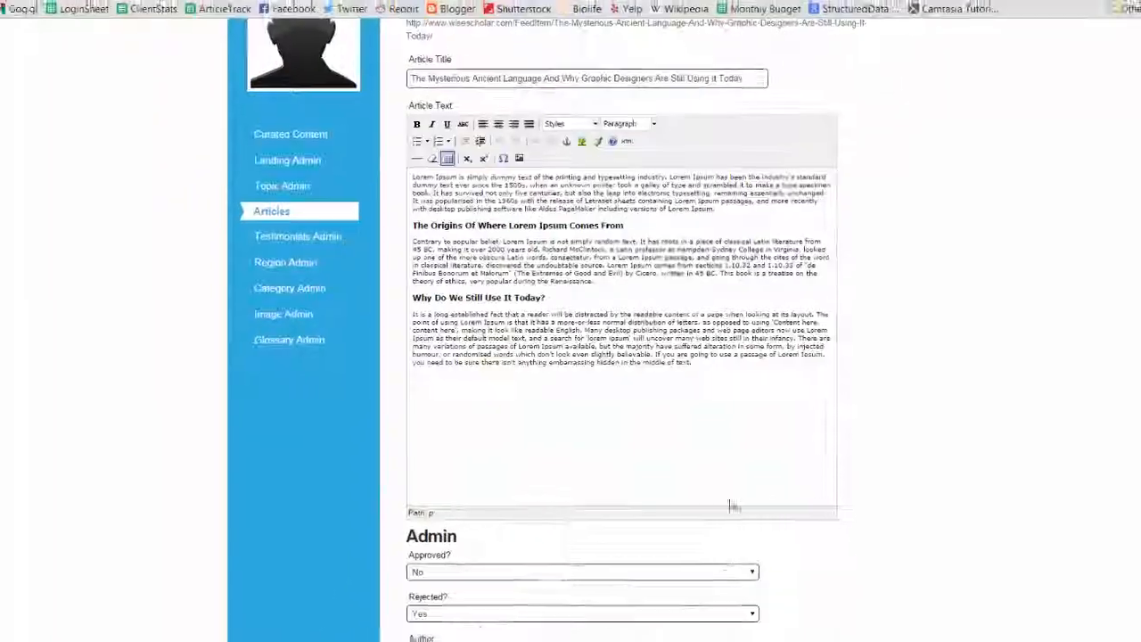
Step: Reload the published article page, examine the subheading formatting and spacing, and return to the article editor
{"action": "scroll", "coordinate": [924, 437], "scroll_direction": "up", "scroll_amount": 3}
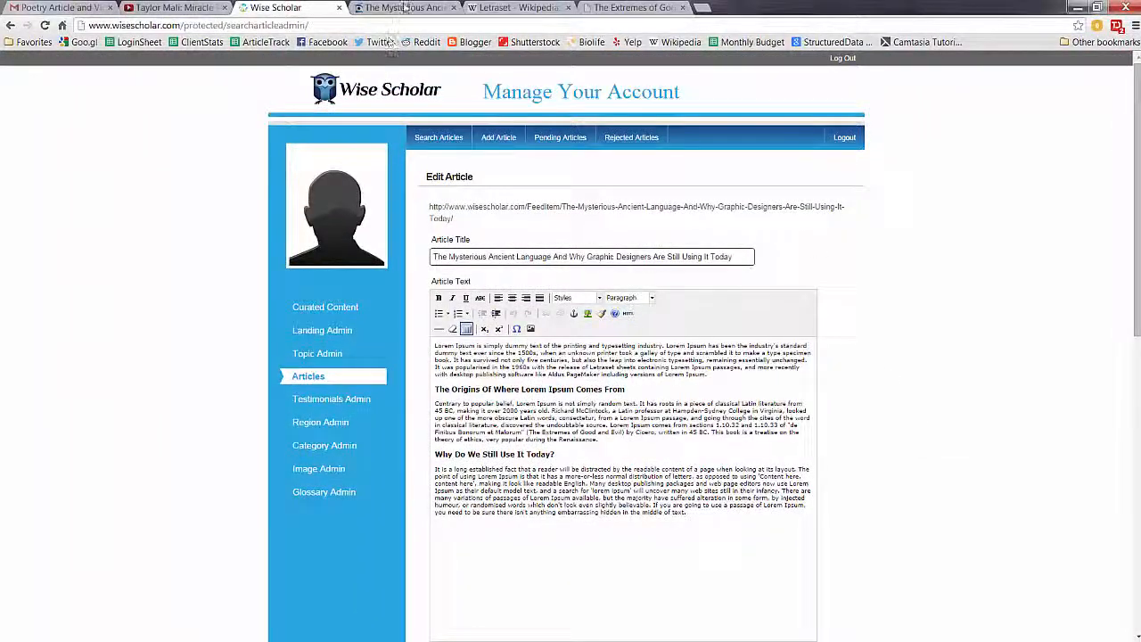
{"action": "left_click", "coordinate": [405, 7]}
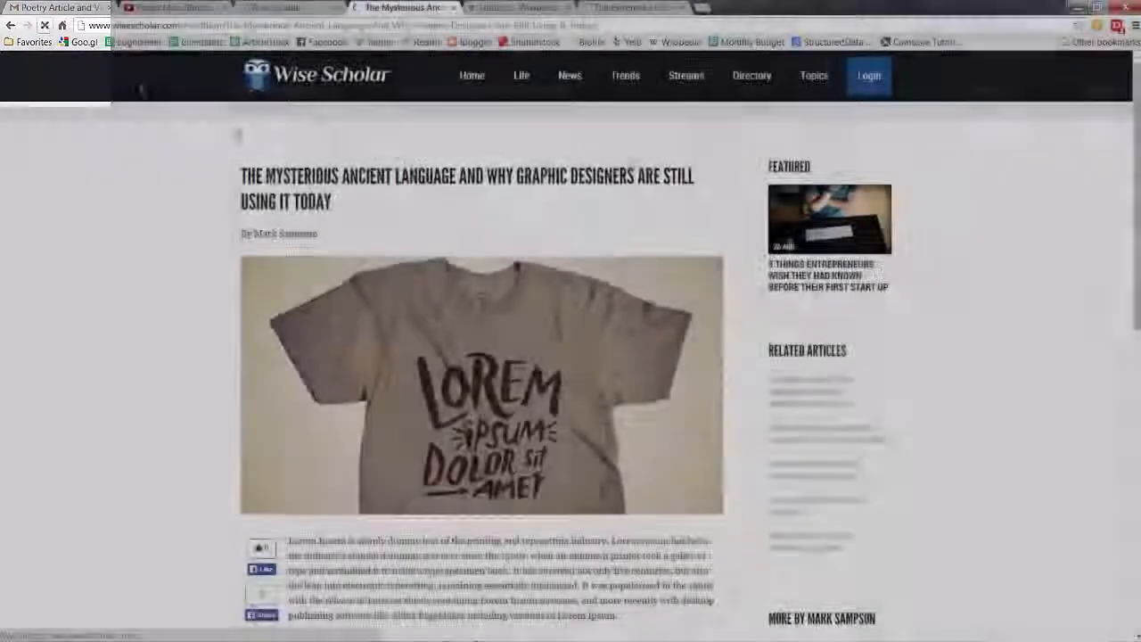
{"action": "left_click", "coordinate": [46, 26]}
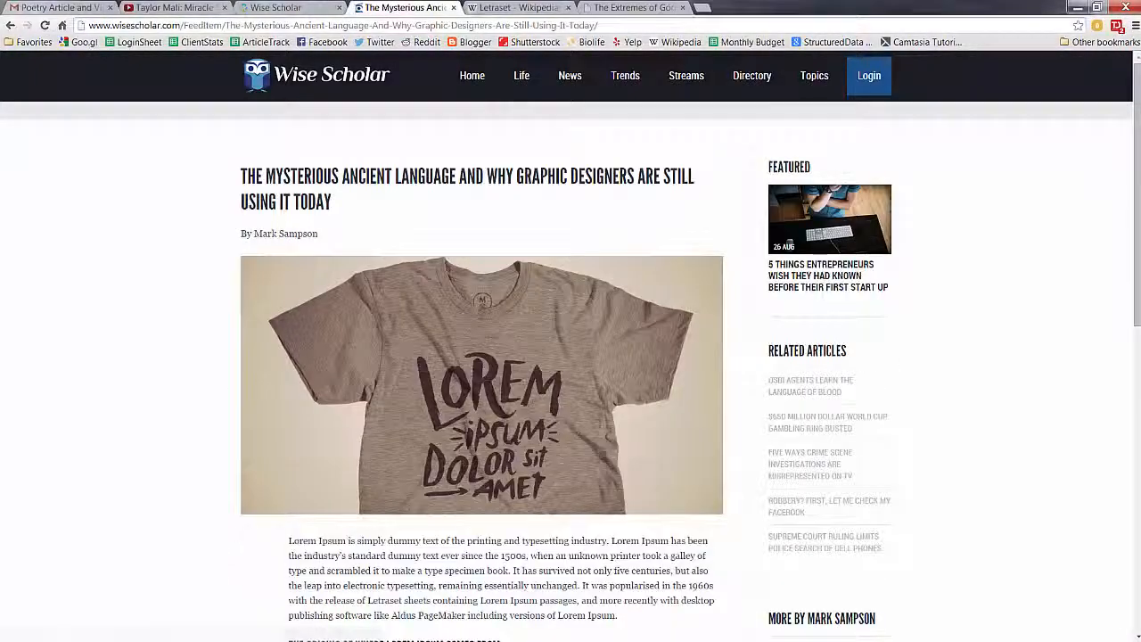
{"action": "scroll", "coordinate": [126, 443], "scroll_direction": "down", "scroll_amount": 3}
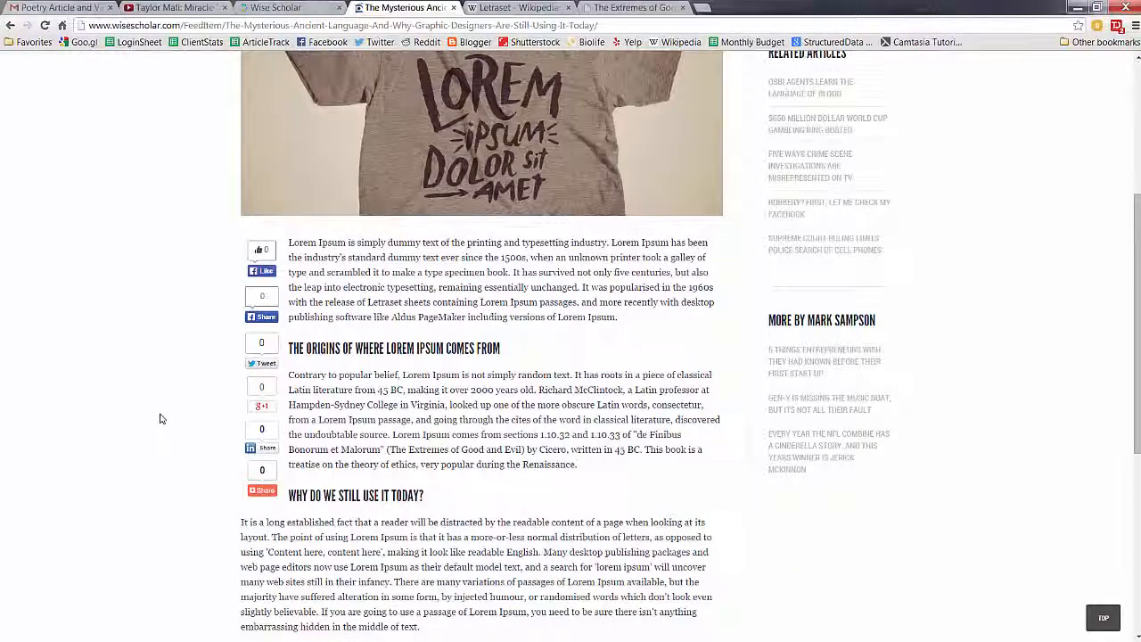
{"action": "scroll", "coordinate": [148, 383], "scroll_direction": "up", "scroll_amount": 4}
{"action": "scroll", "coordinate": [476, 447], "scroll_direction": "down", "scroll_amount": 3}
{"action": "scroll", "coordinate": [524, 435], "scroll_direction": "up", "scroll_amount": 3}
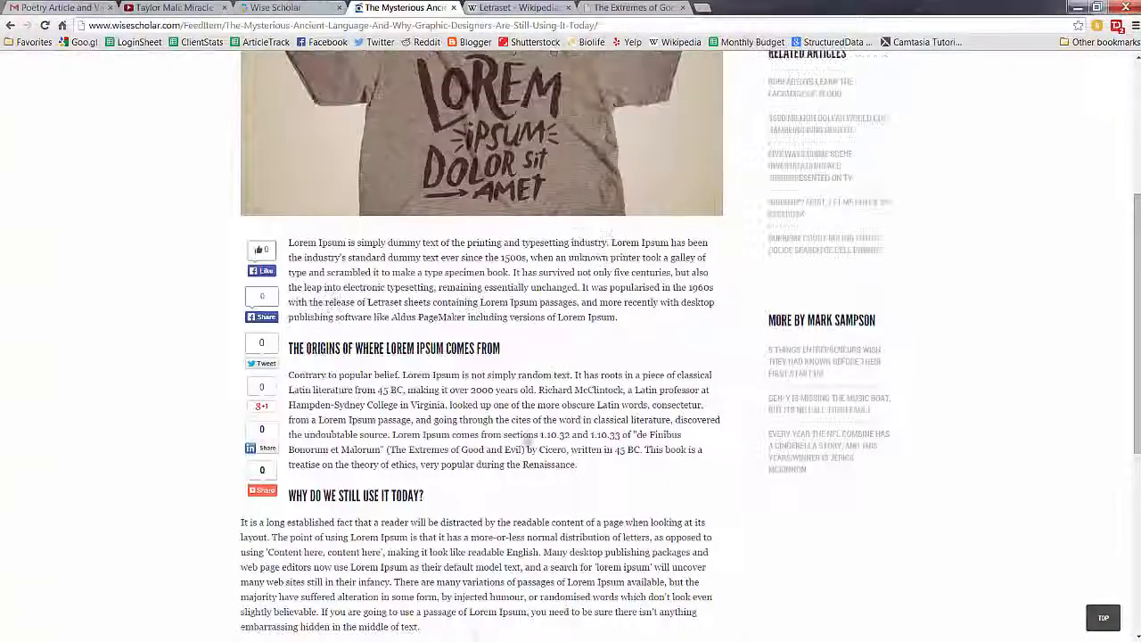
{"action": "scroll", "coordinate": [593, 434], "scroll_direction": "up", "scroll_amount": 3}
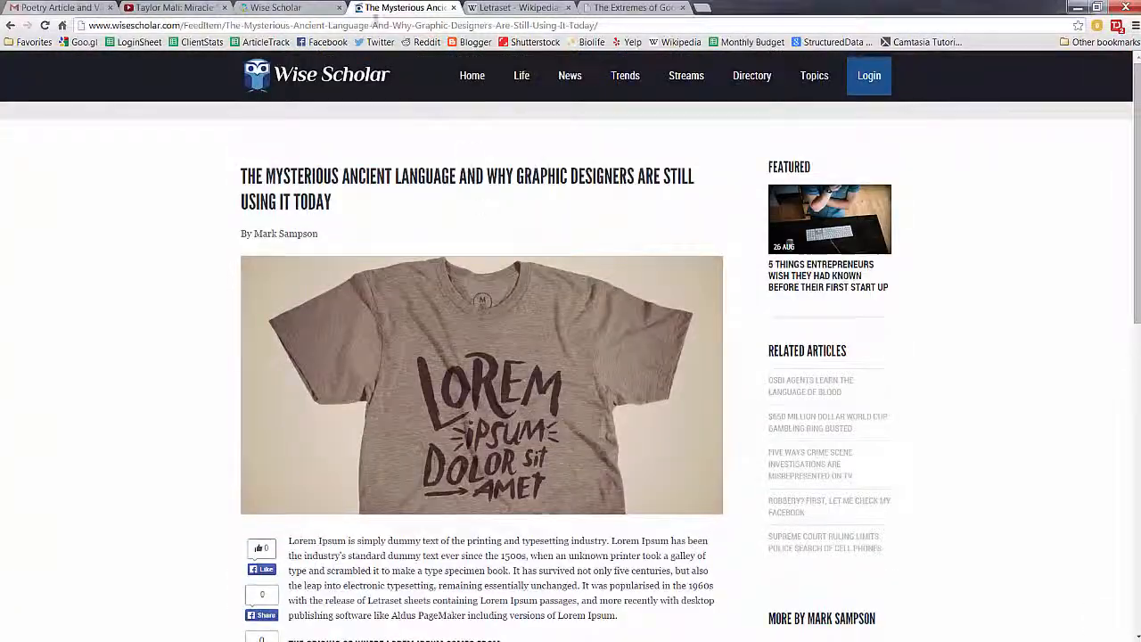
{"action": "left_click", "coordinate": [279, 8]}
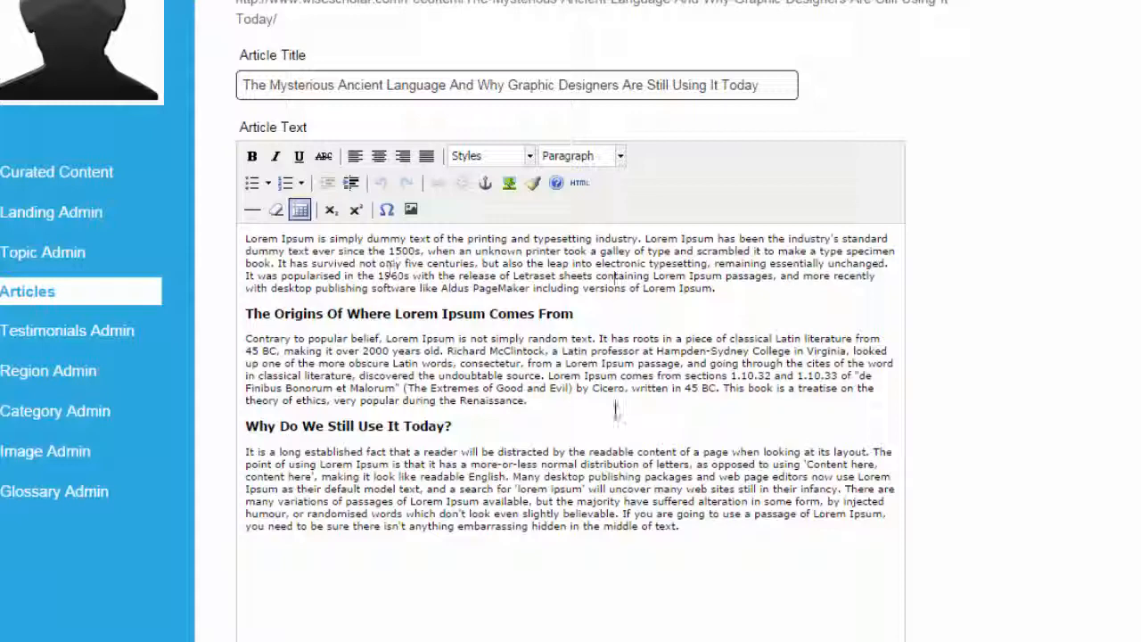
{"action": "scroll", "coordinate": [602, 396], "scroll_direction": "down", "scroll_amount": 1}
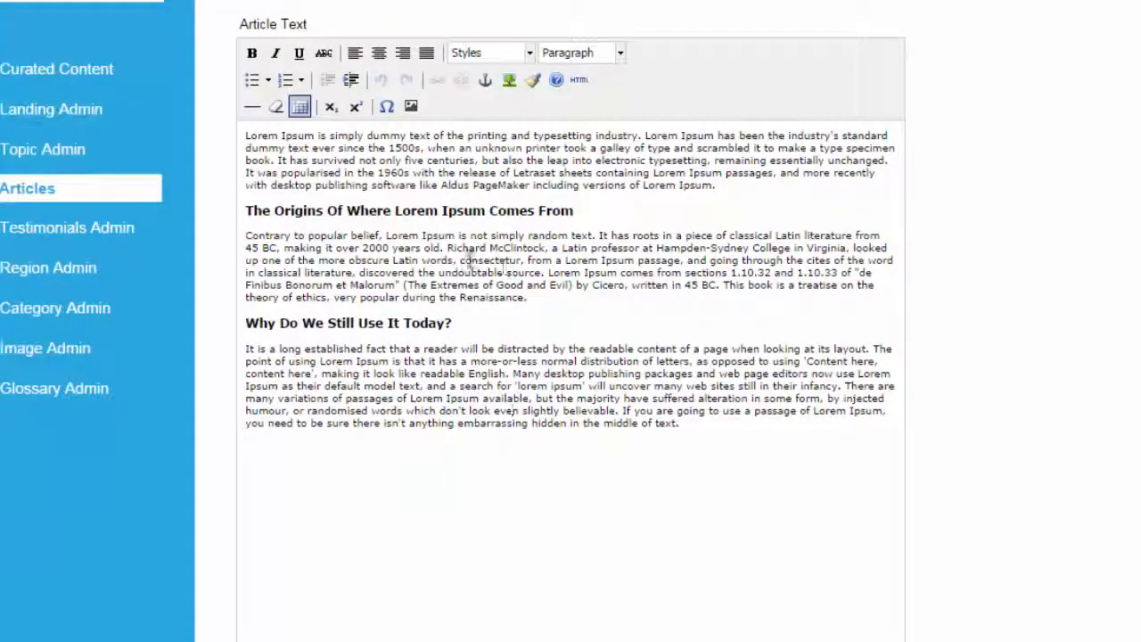
{"action": "left_click_drag", "start_coordinate": [462, 259], "coordinate": [521, 260]}
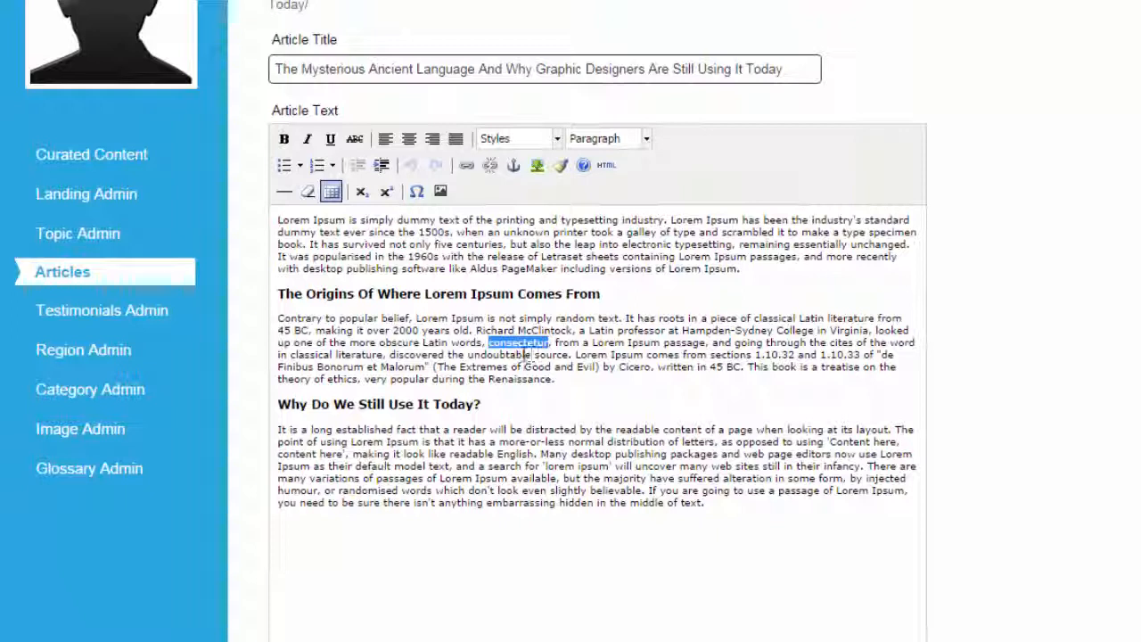
{"action": "left_click", "coordinate": [392, 267]}
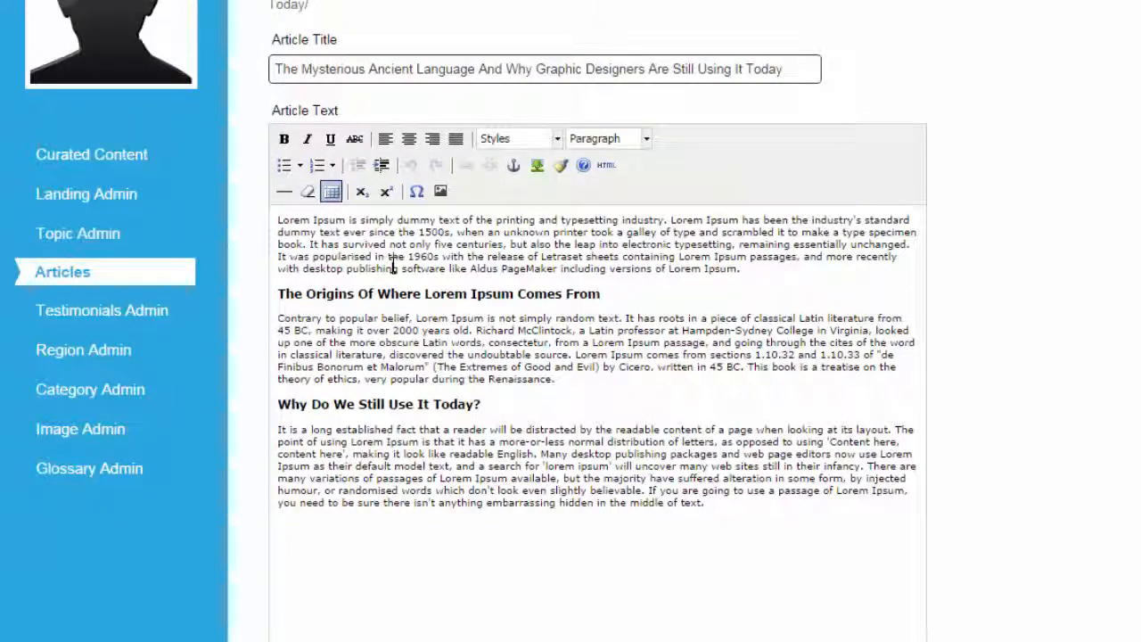
{"action": "left_click_drag", "start_coordinate": [346, 272], "coordinate": [398, 270]}
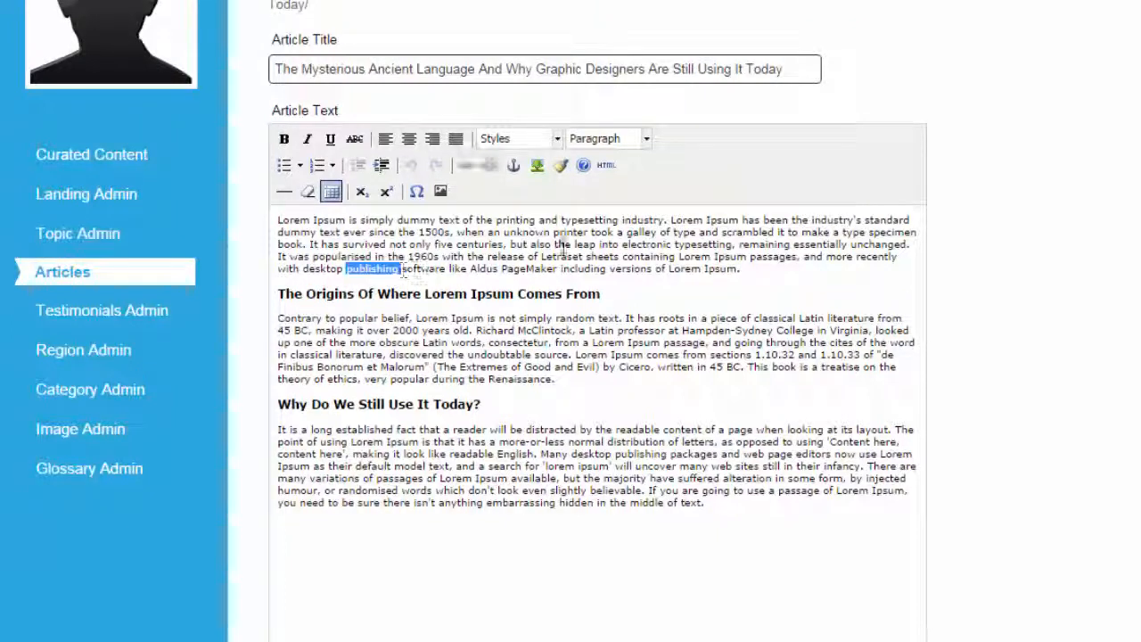
{"action": "left_click", "coordinate": [565, 243]}
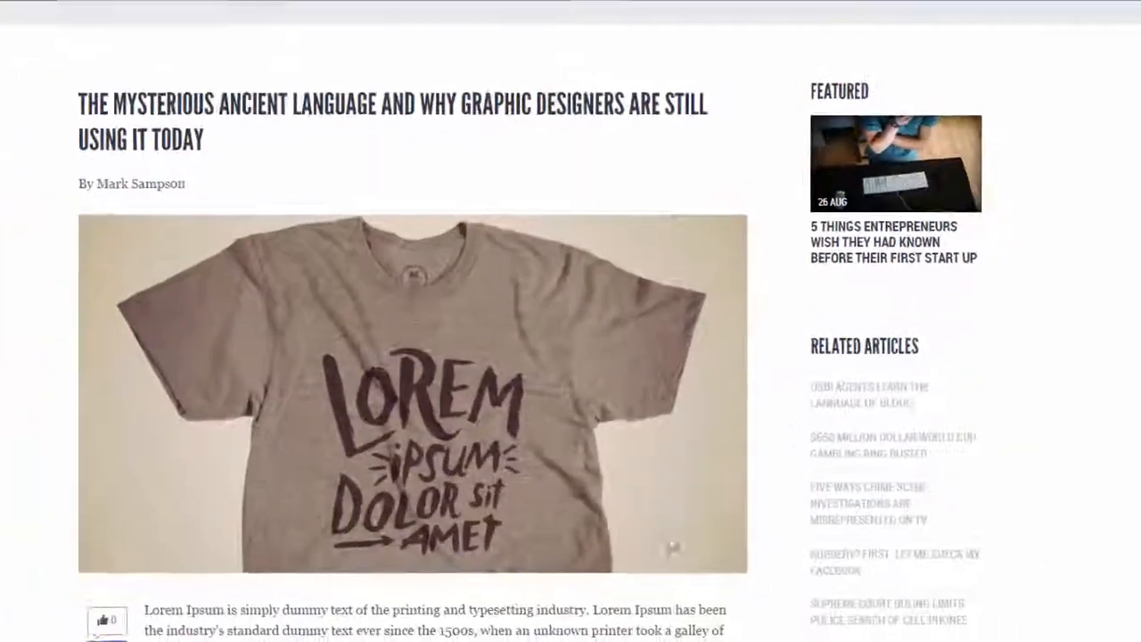
Step: Look through the body text of the published article page and return to the article editor
{"action": "scroll", "coordinate": [665, 512], "scroll_direction": "down", "scroll_amount": 5}
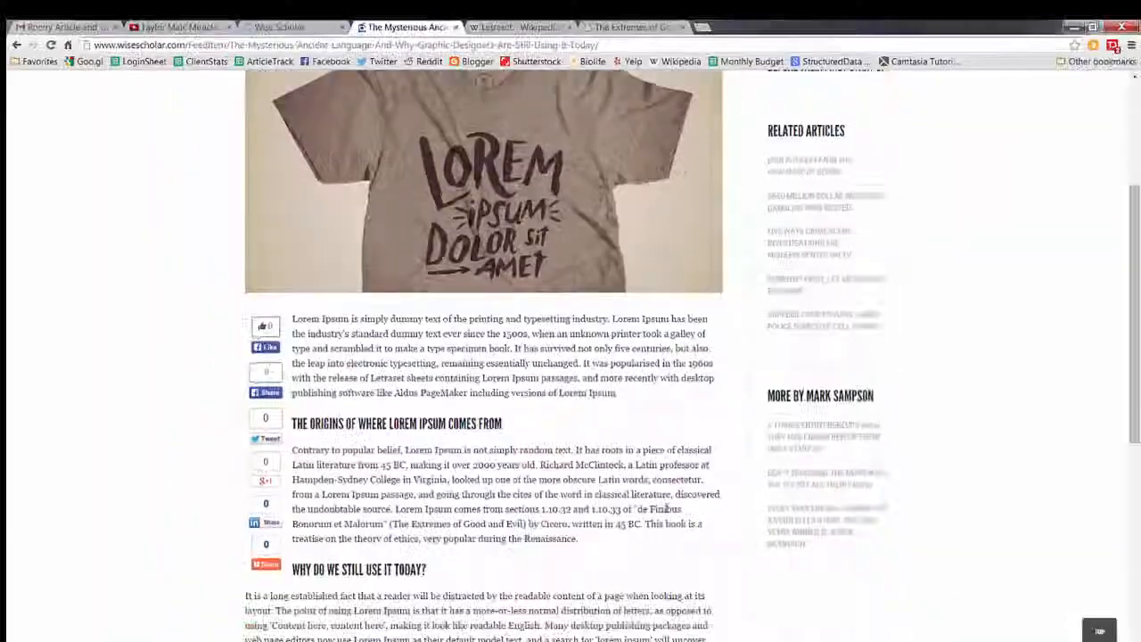
{"action": "scroll", "coordinate": [663, 511], "scroll_direction": "down", "scroll_amount": 1}
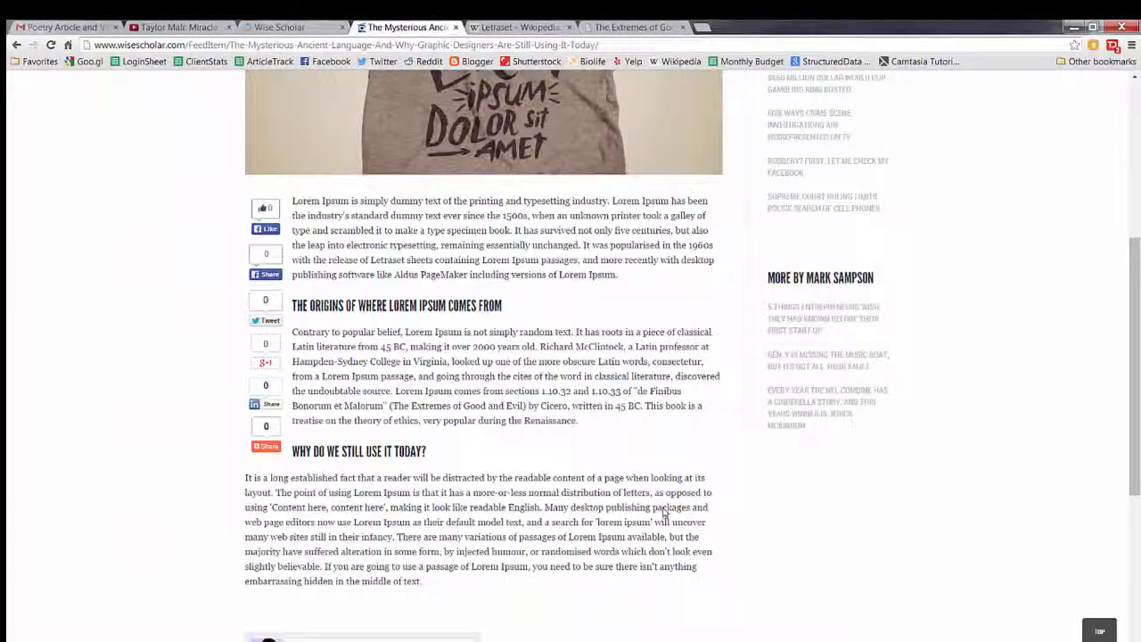
{"action": "scroll", "coordinate": [663, 512], "scroll_direction": "up", "scroll_amount": 6}
{"action": "left_click", "coordinate": [278, 27]}
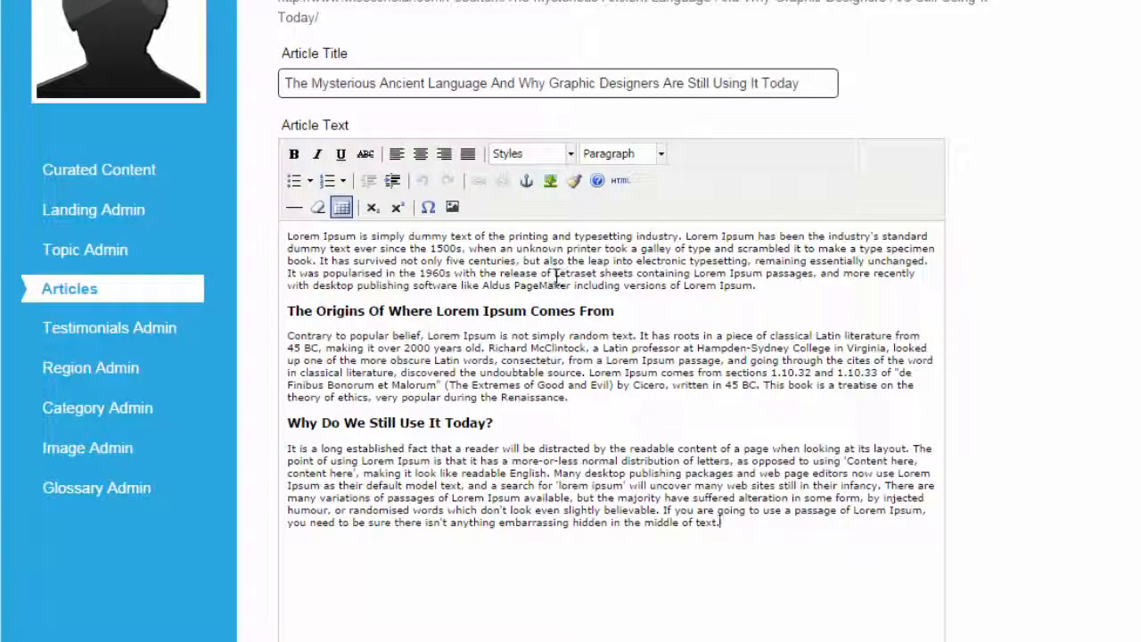
Step: Select the words "Letraset sheets" in the first paragraph and copy the web address of the Letraset Wikipedia page
{"action": "left_click_drag", "start_coordinate": [604, 273], "coordinate": [632, 274]}
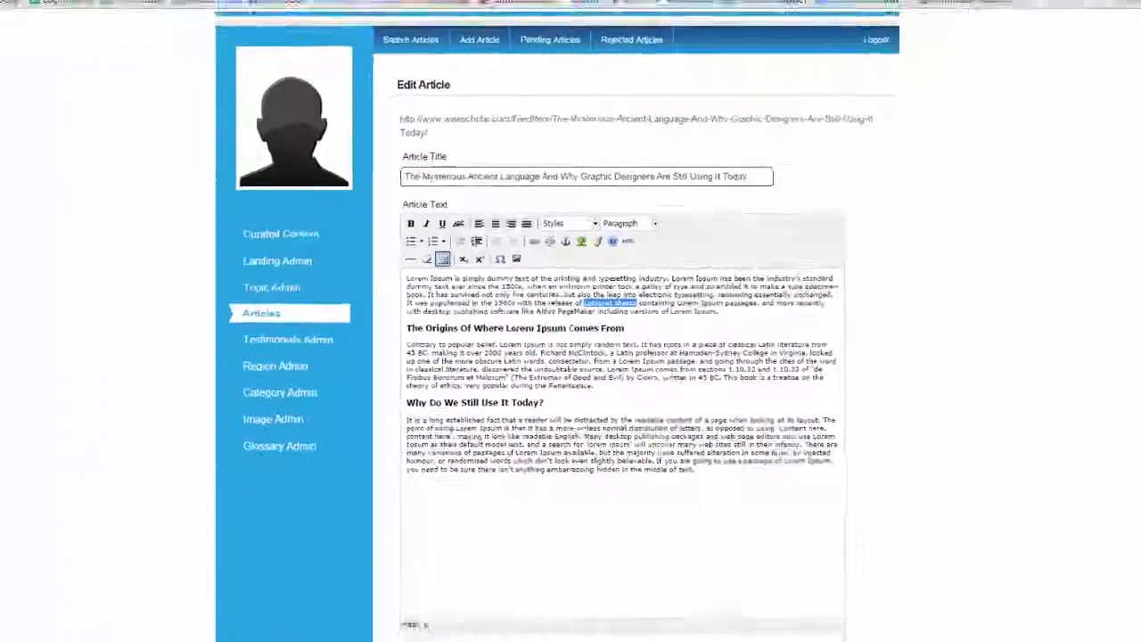
{"action": "left_click", "coordinate": [520, 15]}
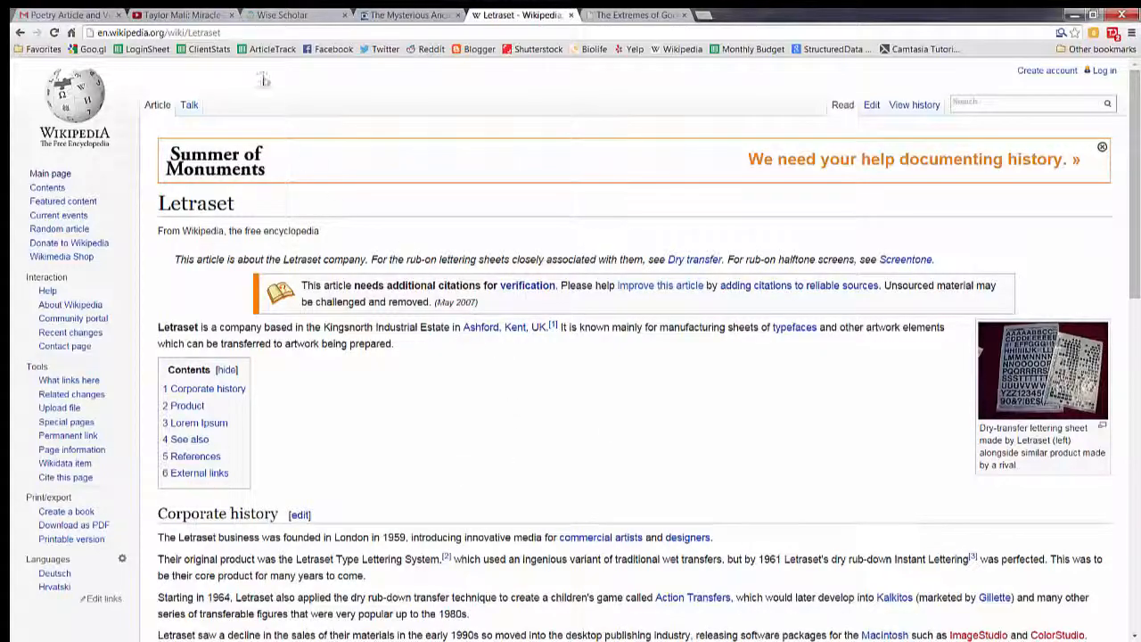
{"action": "left_click", "coordinate": [246, 32]}
{"action": "key", "text": "ctrl+c"}
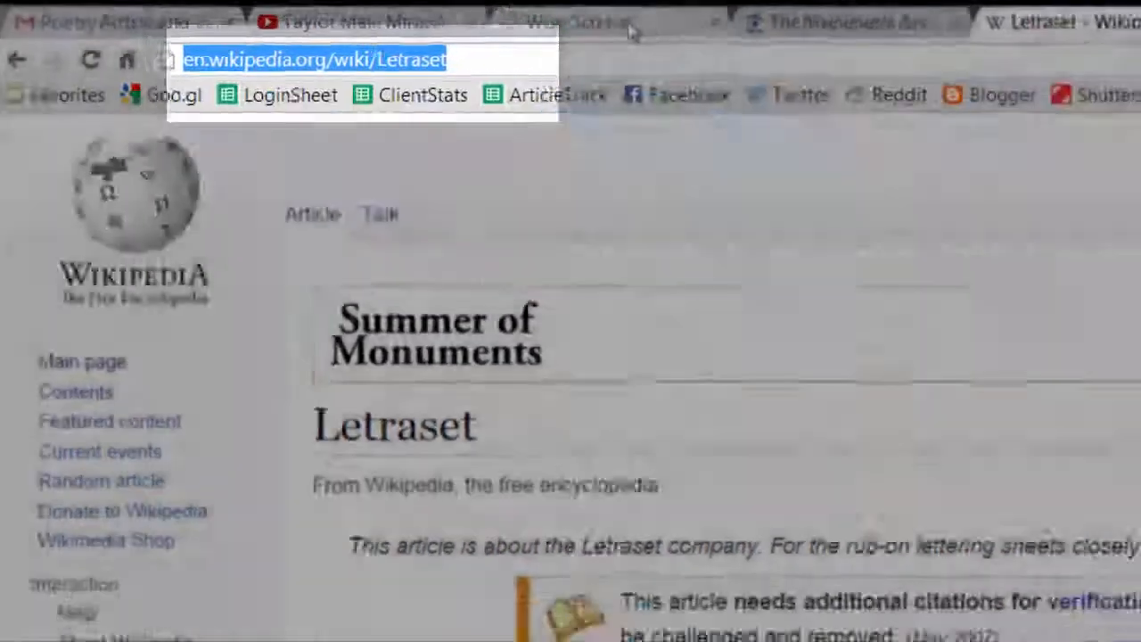
{"action": "left_click", "coordinate": [936, 38]}
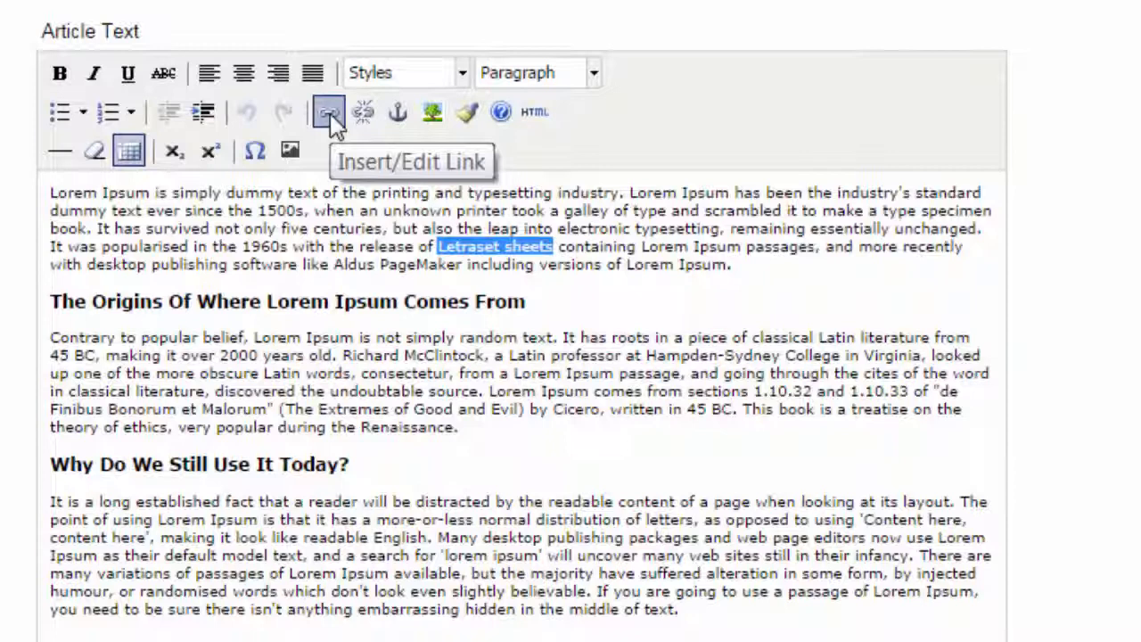
{"action": "left_click", "coordinate": [330, 114]}
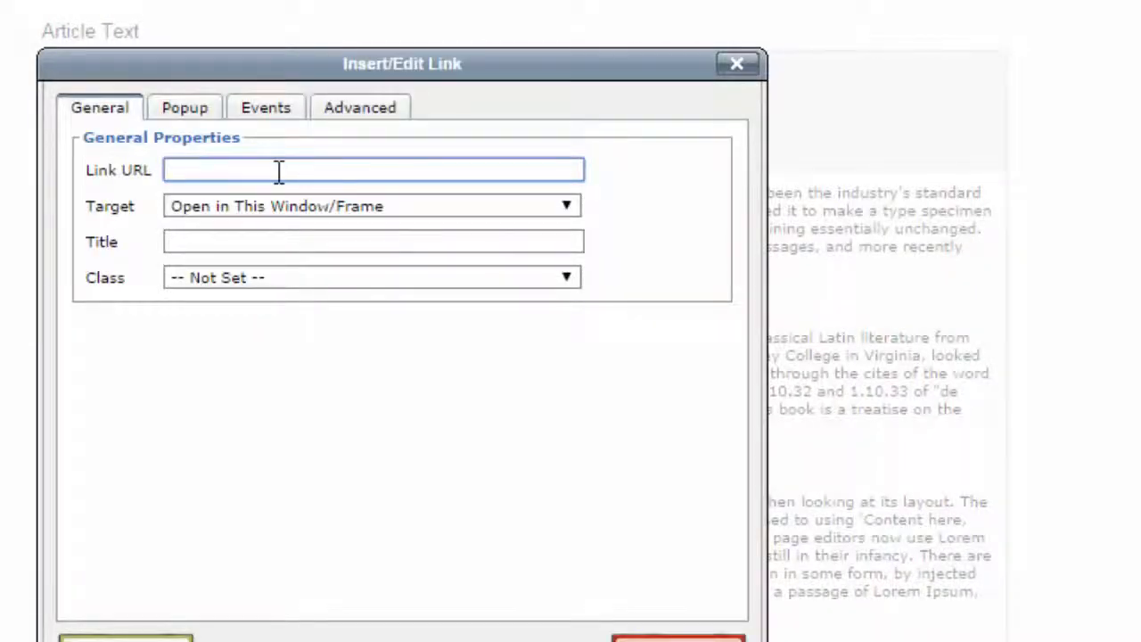
{"action": "key", "text": "ctrl+v"}
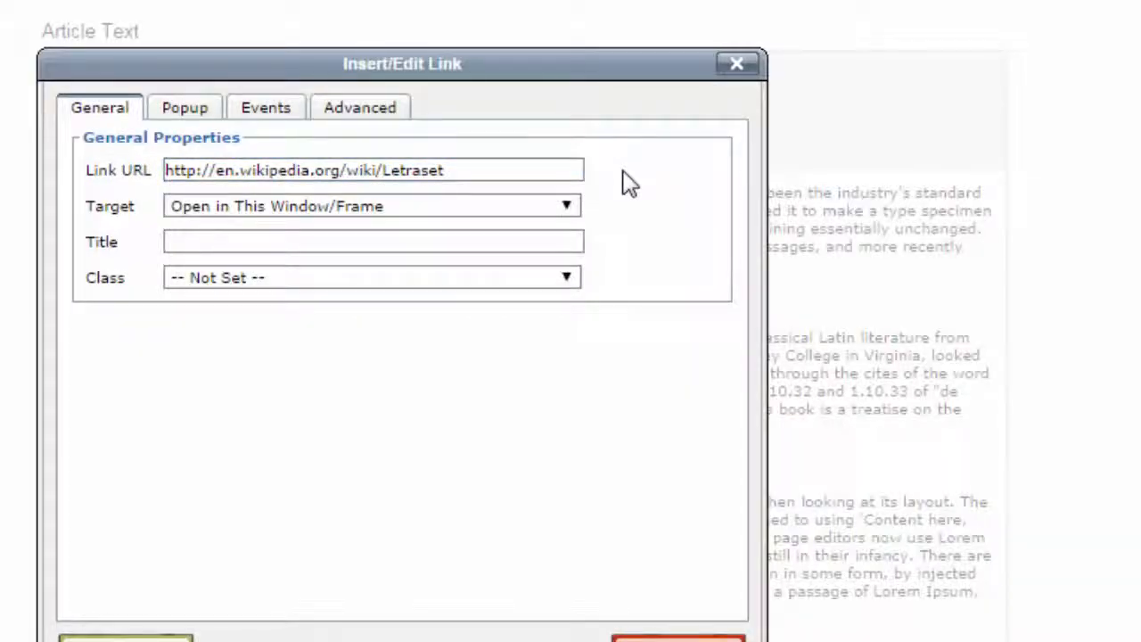
{"action": "left_click", "coordinate": [569, 205]}
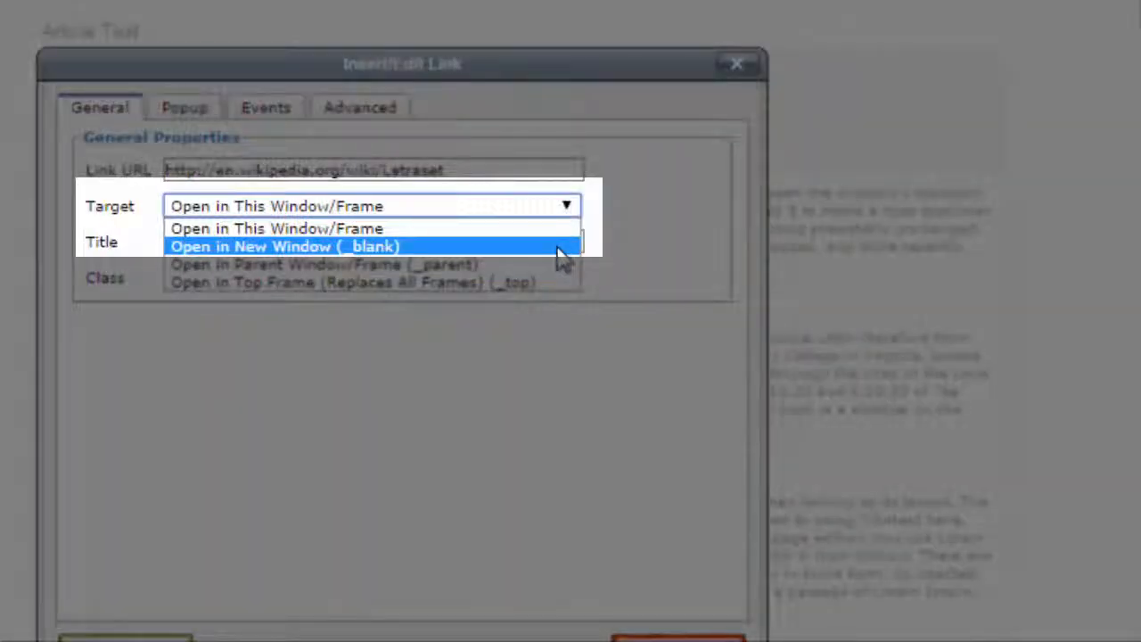
{"action": "left_click", "coordinate": [562, 250]}
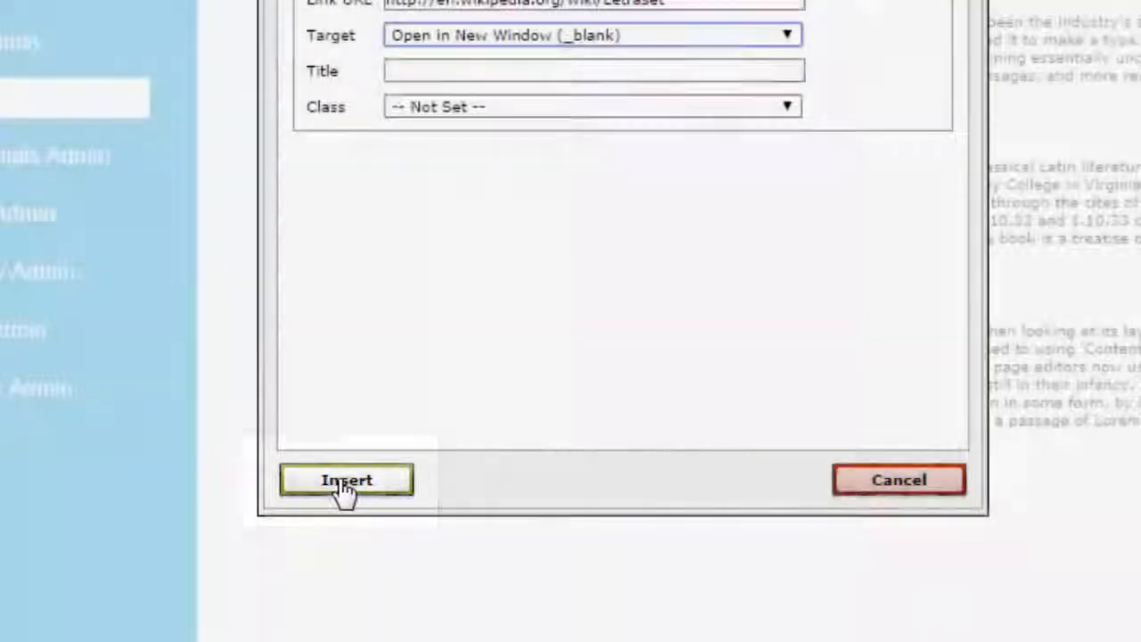
{"action": "left_click", "coordinate": [300, 515]}
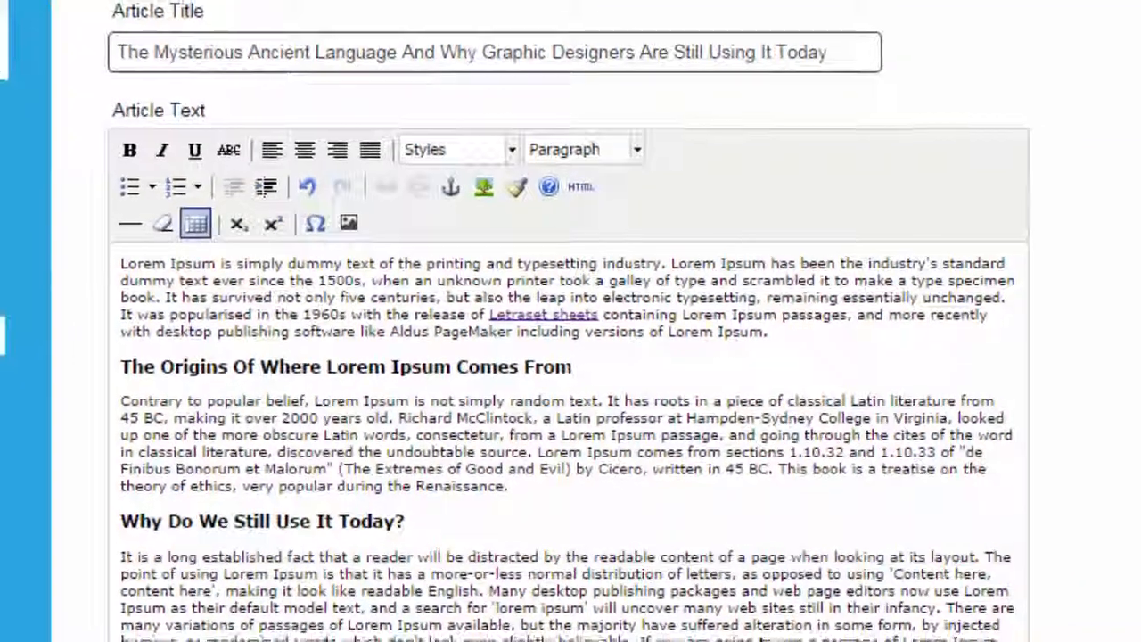
{"action": "scroll", "coordinate": [903, 509], "scroll_direction": "down", "scroll_amount": 10}
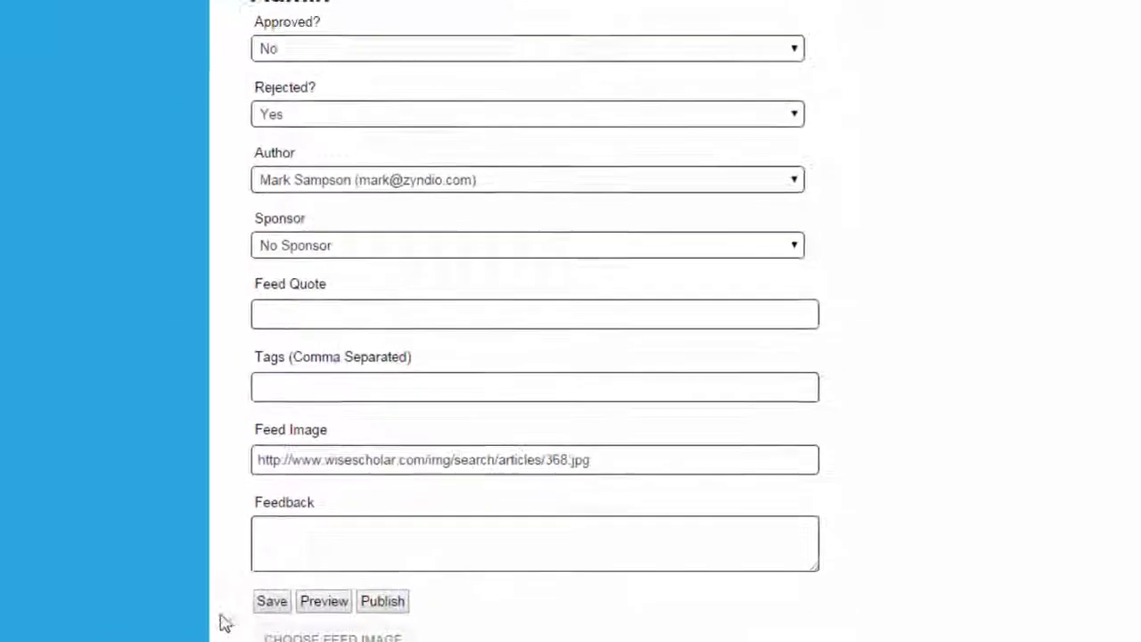
{"action": "left_click", "coordinate": [362, 519]}
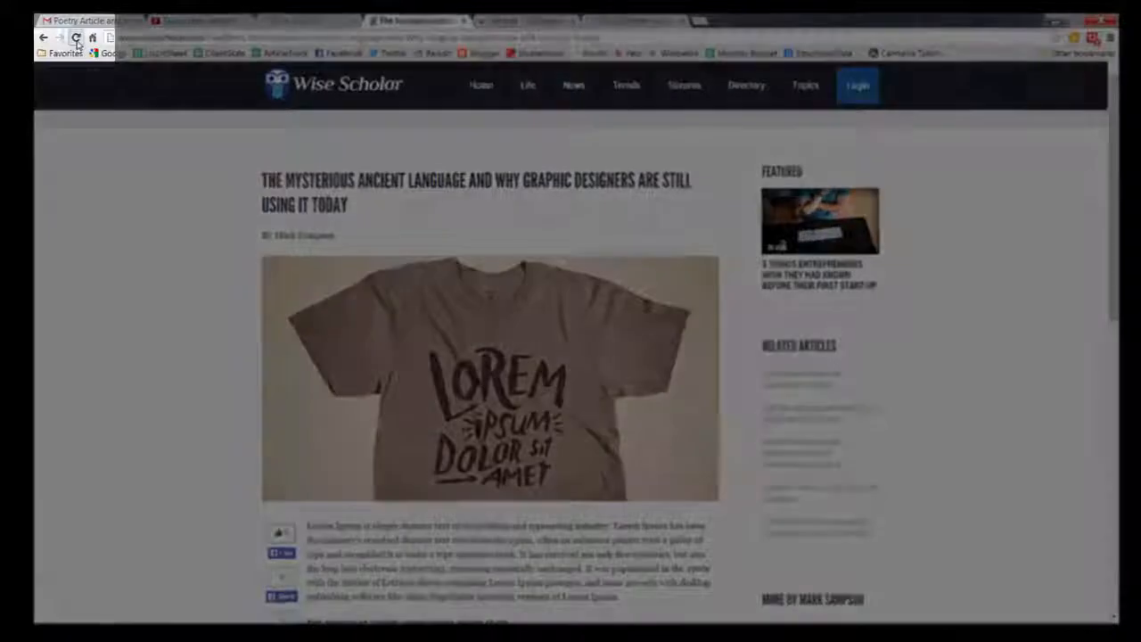
Step: Reload the published article page, test the "Letraset sheets" link, and close the Wikipedia page it opens
{"action": "left_click", "coordinate": [75, 38]}
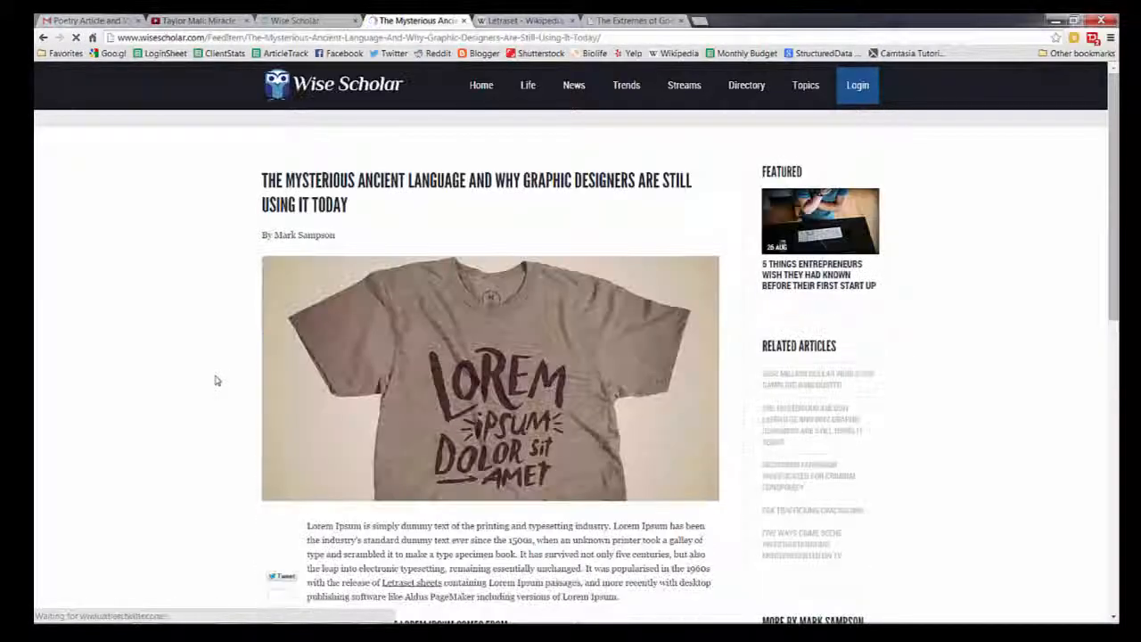
{"action": "scroll", "coordinate": [216, 381], "scroll_direction": "down", "scroll_amount": 3}
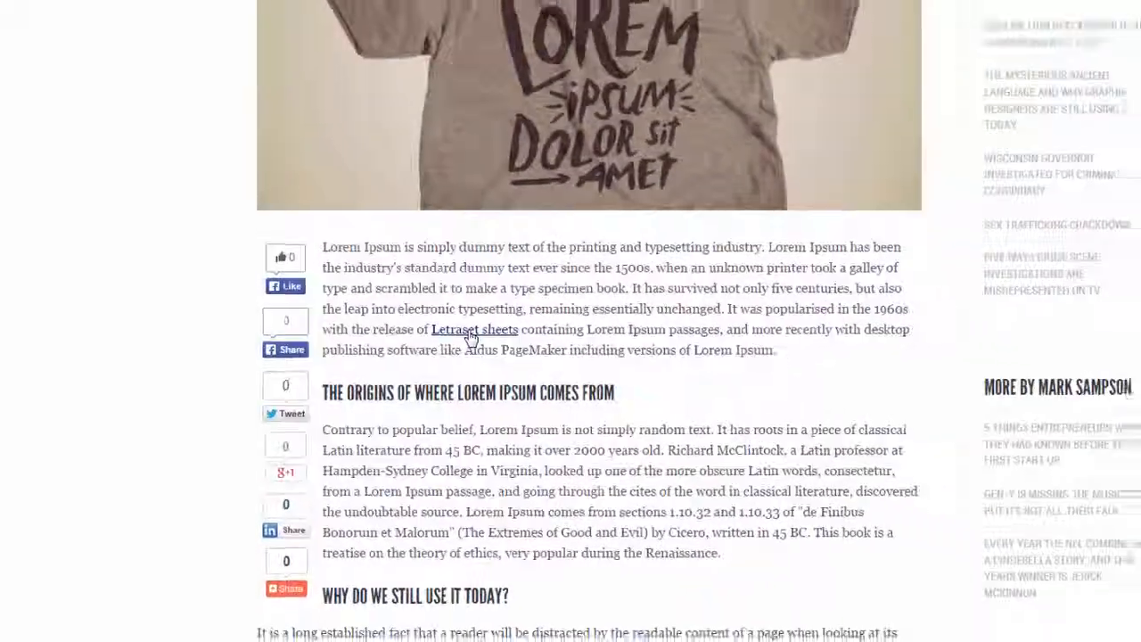
{"action": "left_click", "coordinate": [545, 310]}
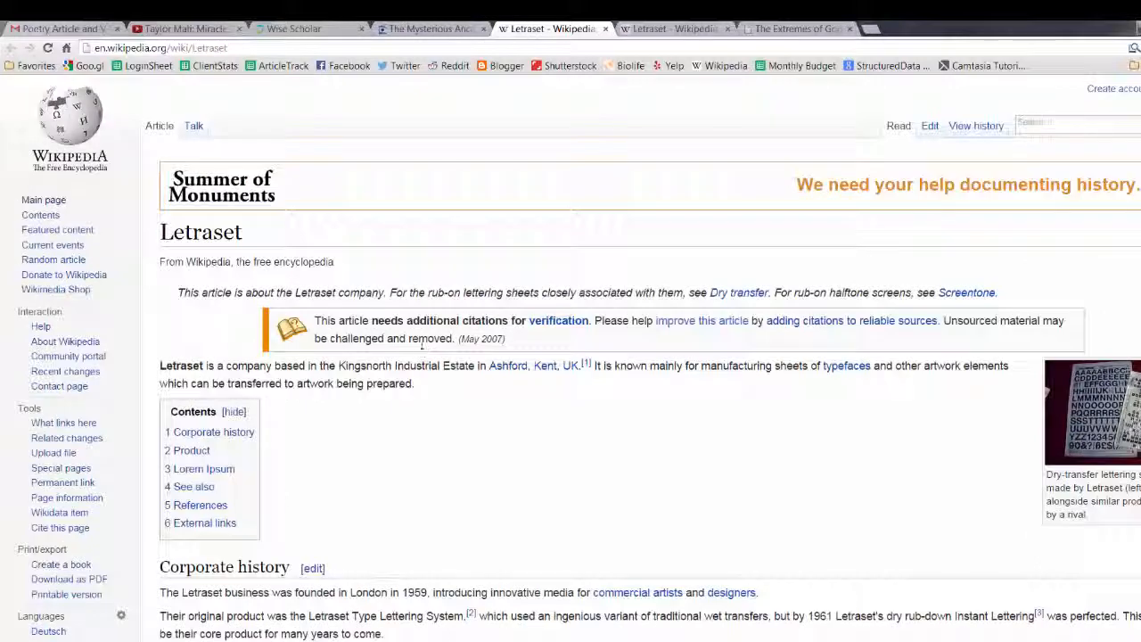
{"action": "left_click", "coordinate": [605, 30]}
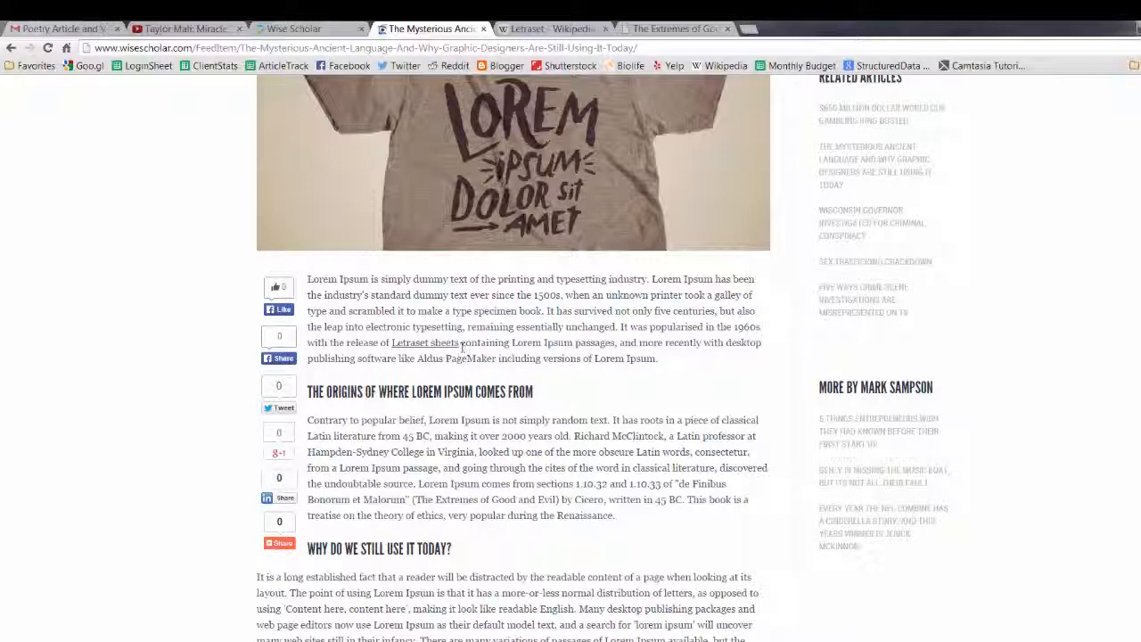
{"action": "left_click_drag", "start_coordinate": [461, 347], "coordinate": [671, 353]}
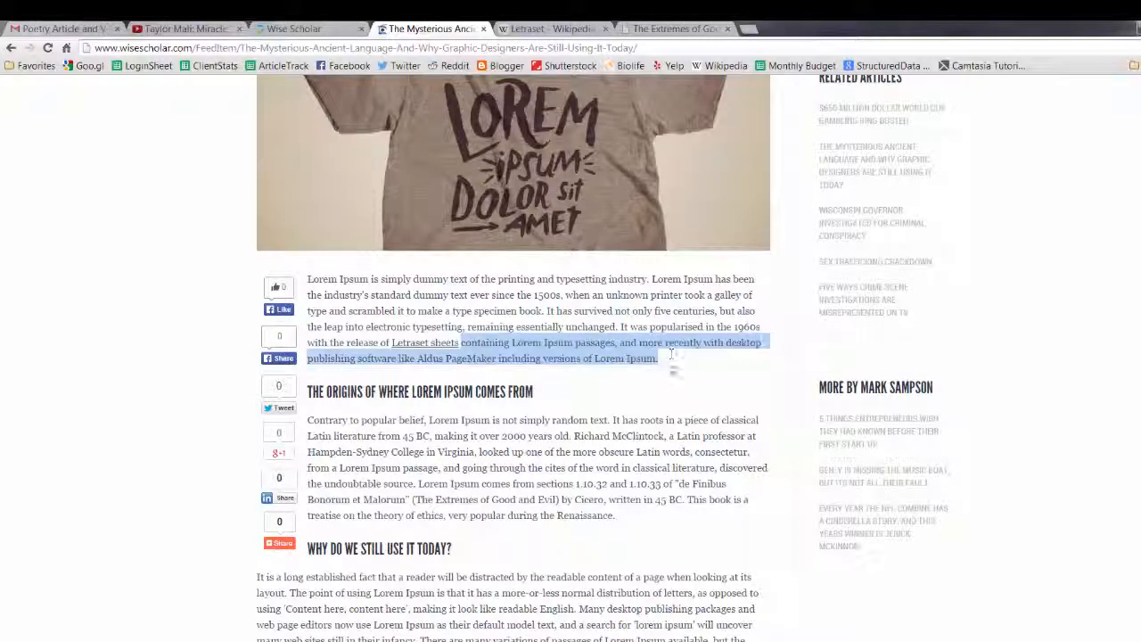
{"action": "left_click", "coordinate": [669, 369]}
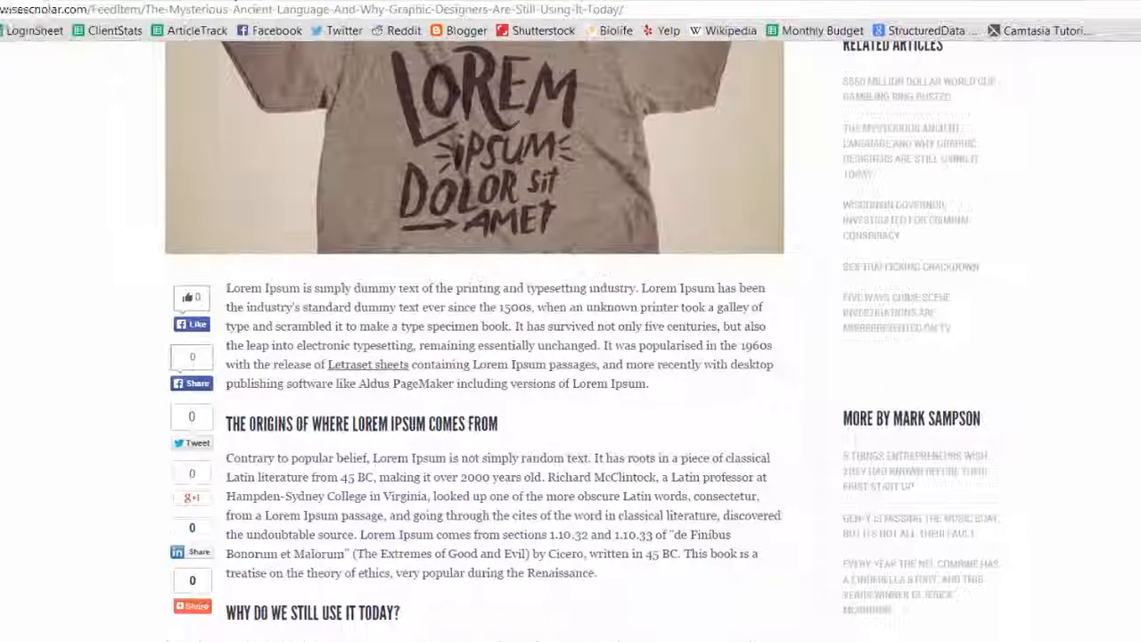
Step: Select the words "The Extremes of Good and Evil" in the article editor and copy the web address of the matching source page
{"action": "left_click", "coordinate": [303, 29]}
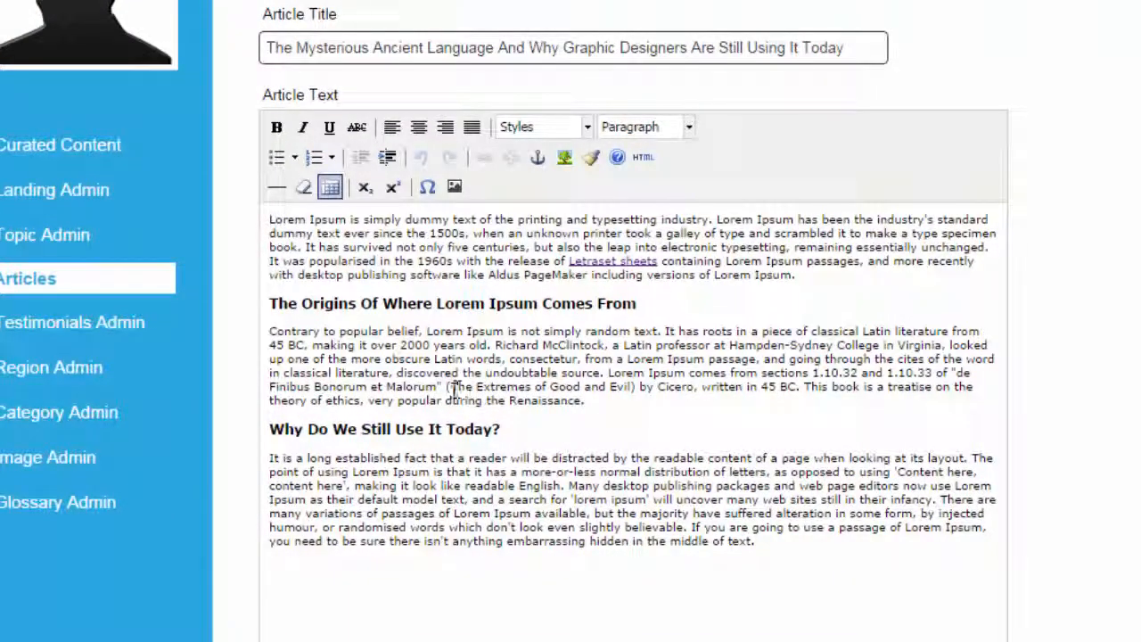
{"action": "left_click_drag", "start_coordinate": [453, 389], "coordinate": [617, 392]}
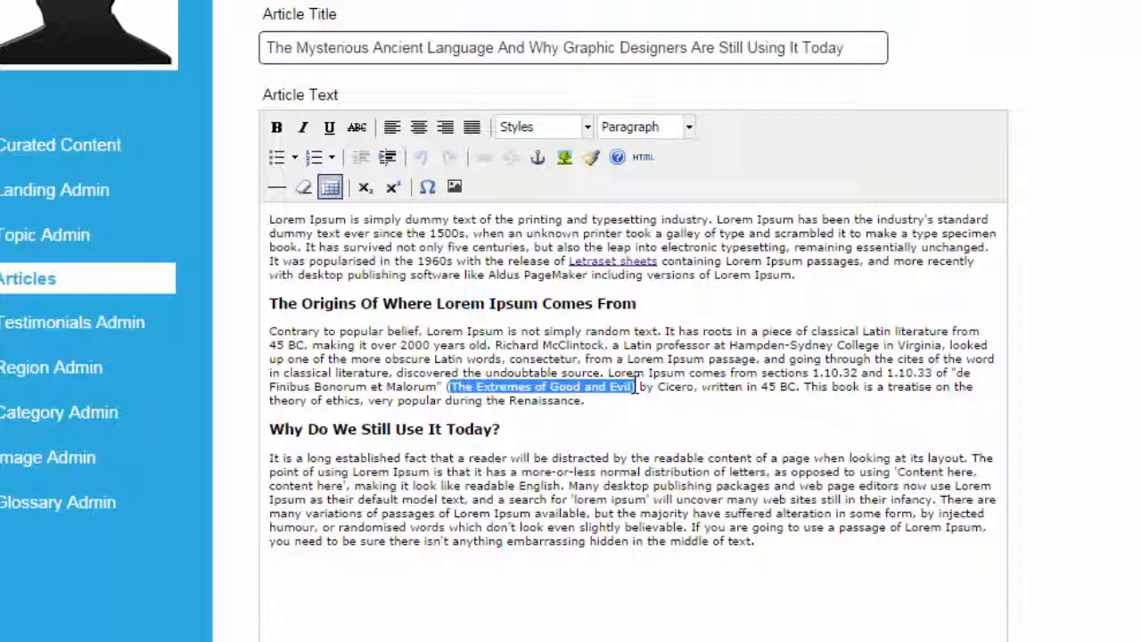
{"action": "left_click_drag", "start_coordinate": [632, 387], "coordinate": [633, 388]}
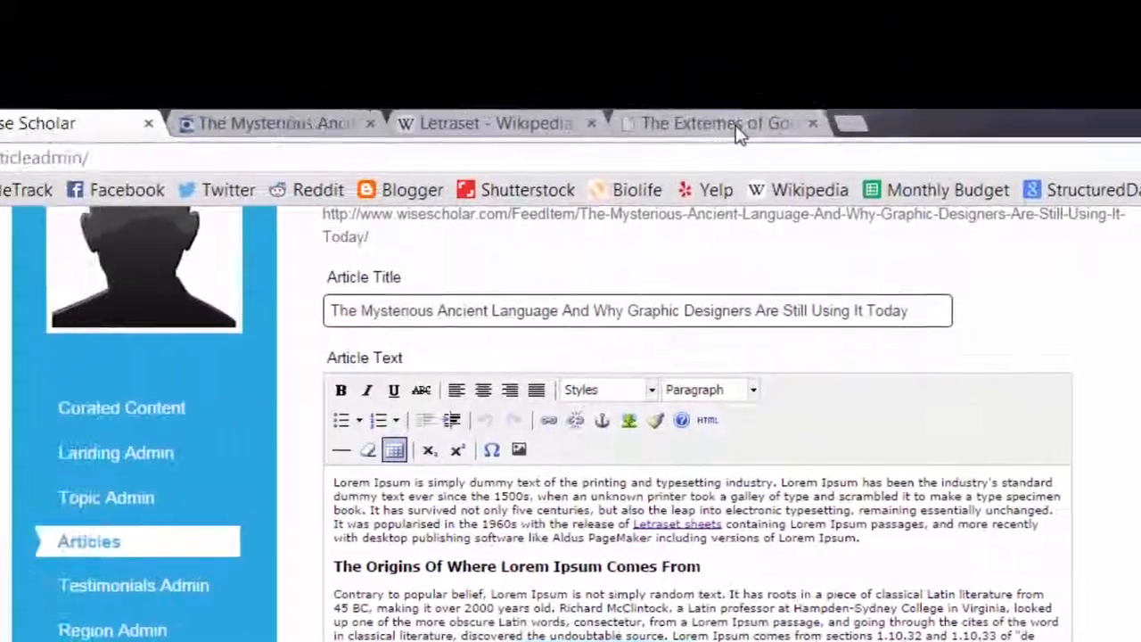
{"action": "left_click", "coordinate": [736, 132]}
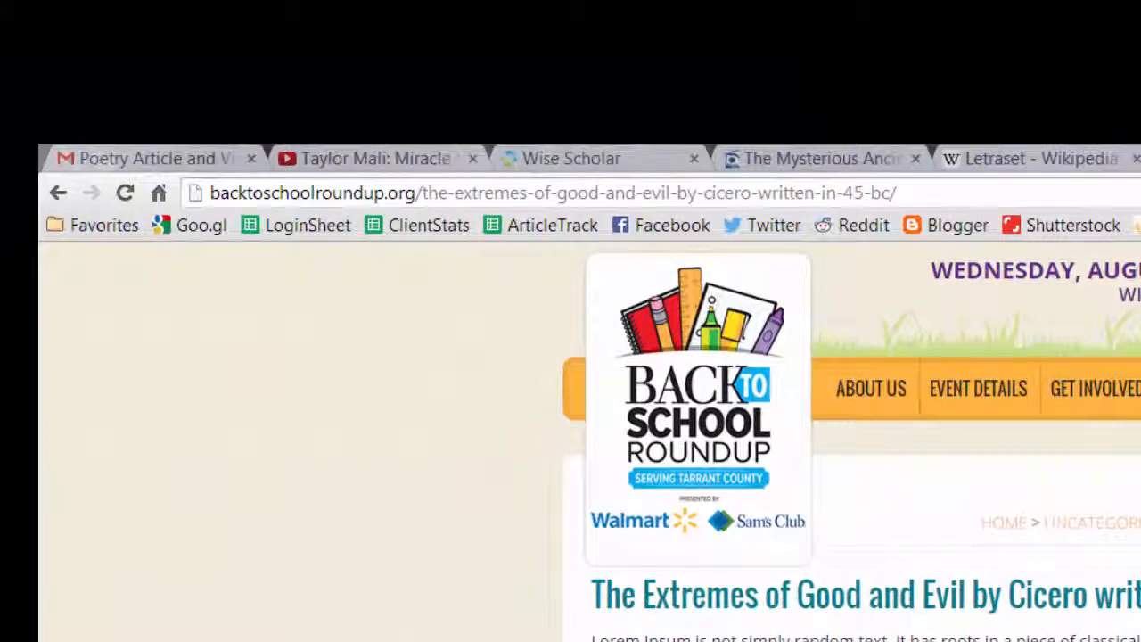
{"action": "left_click", "coordinate": [932, 192]}
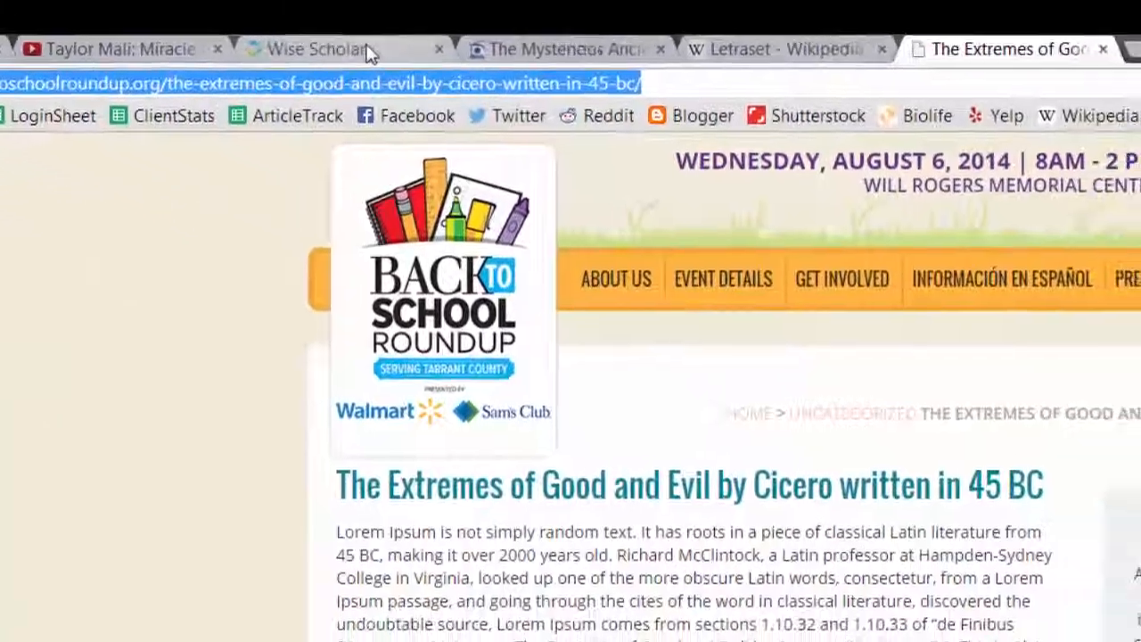
{"action": "left_click", "coordinate": [570, 158]}
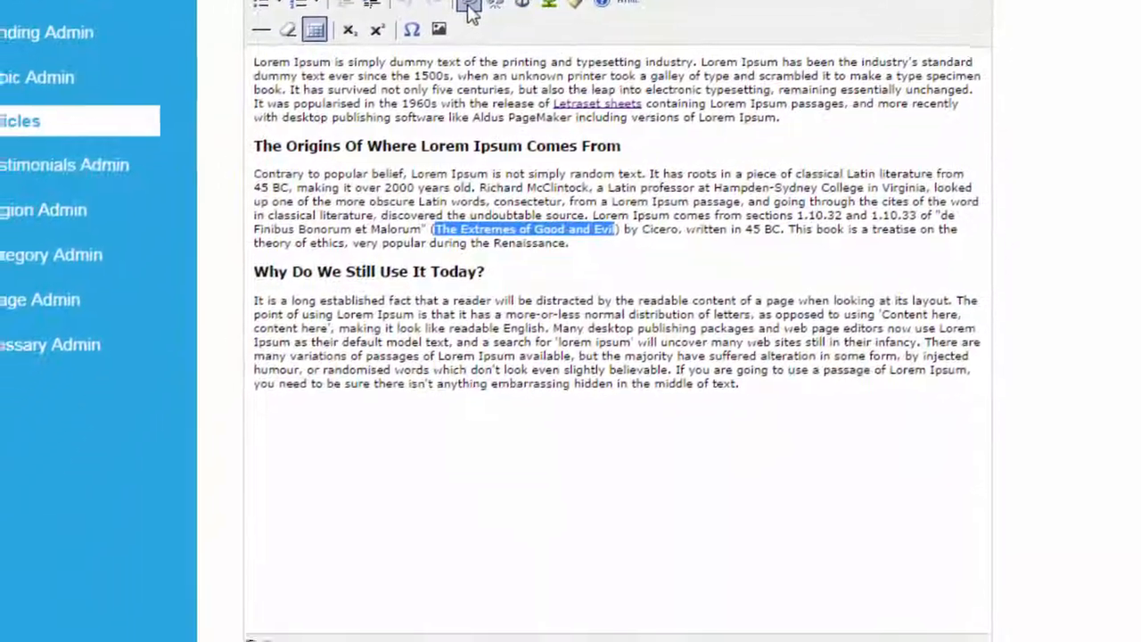
{"action": "left_click", "coordinate": [378, 149]}
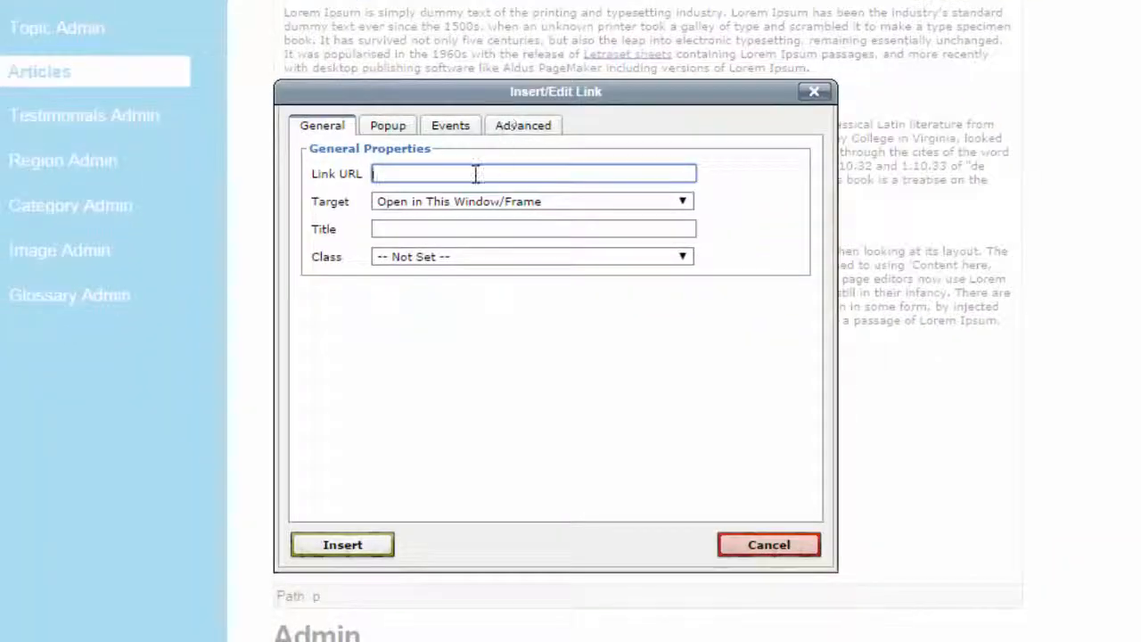
{"action": "key", "text": "ctrl+v"}
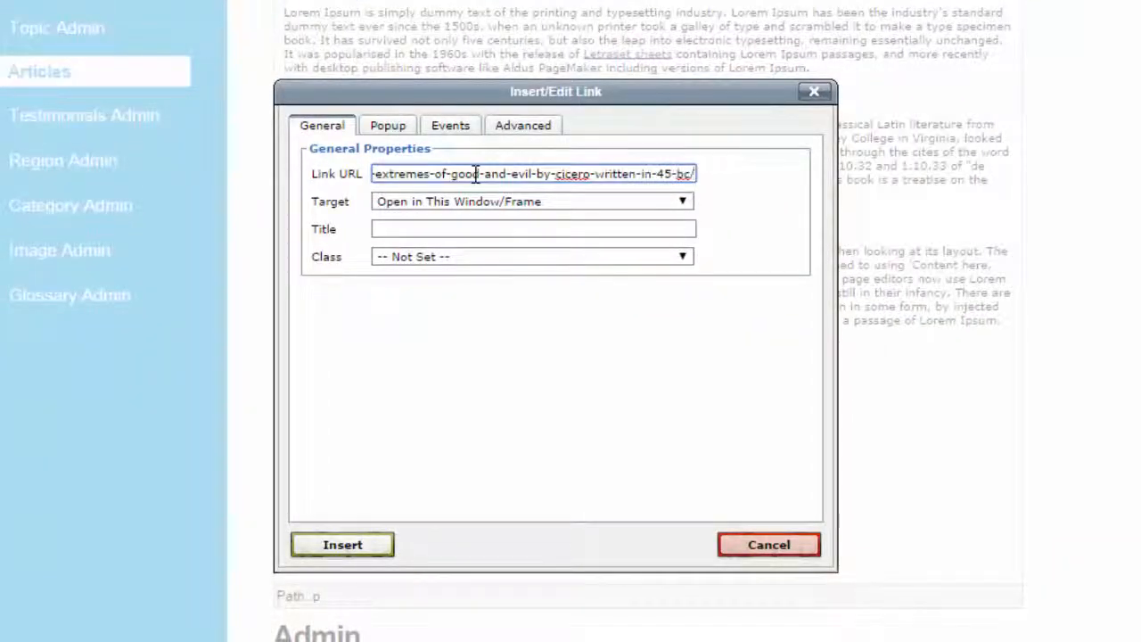
{"action": "left_click", "coordinate": [733, 179]}
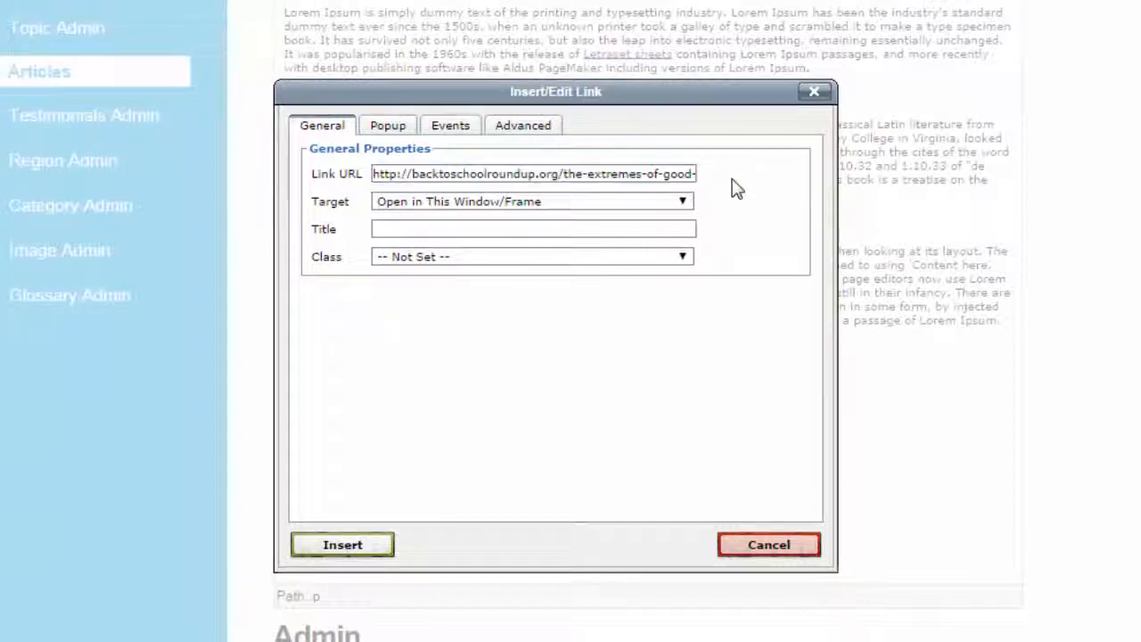
{"action": "left_click", "coordinate": [682, 203]}
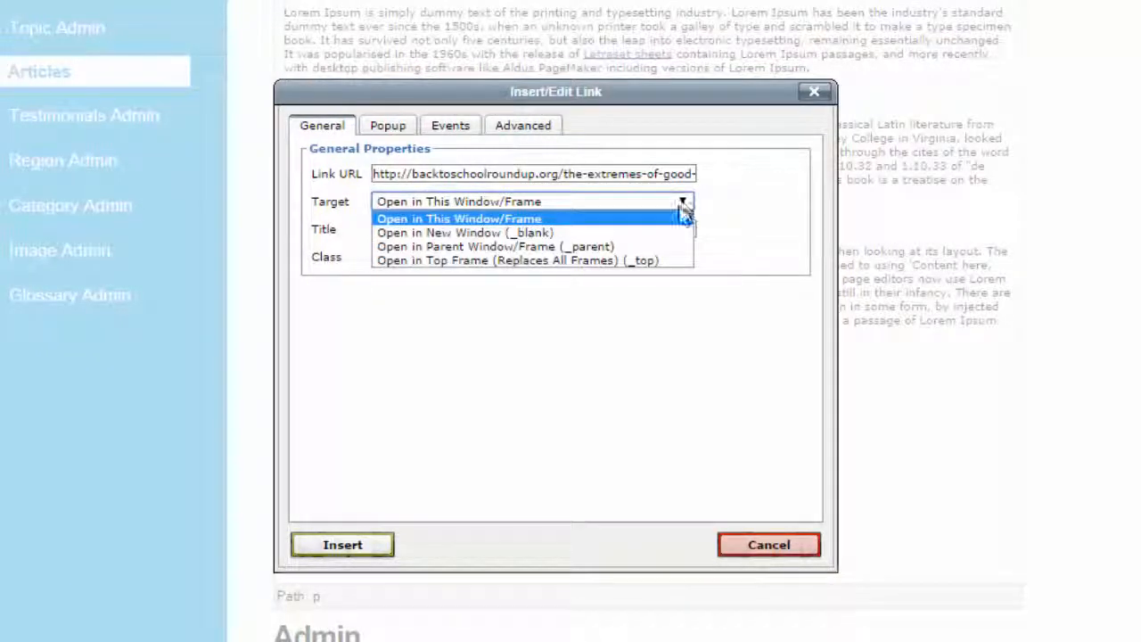
{"action": "left_click", "coordinate": [669, 238]}
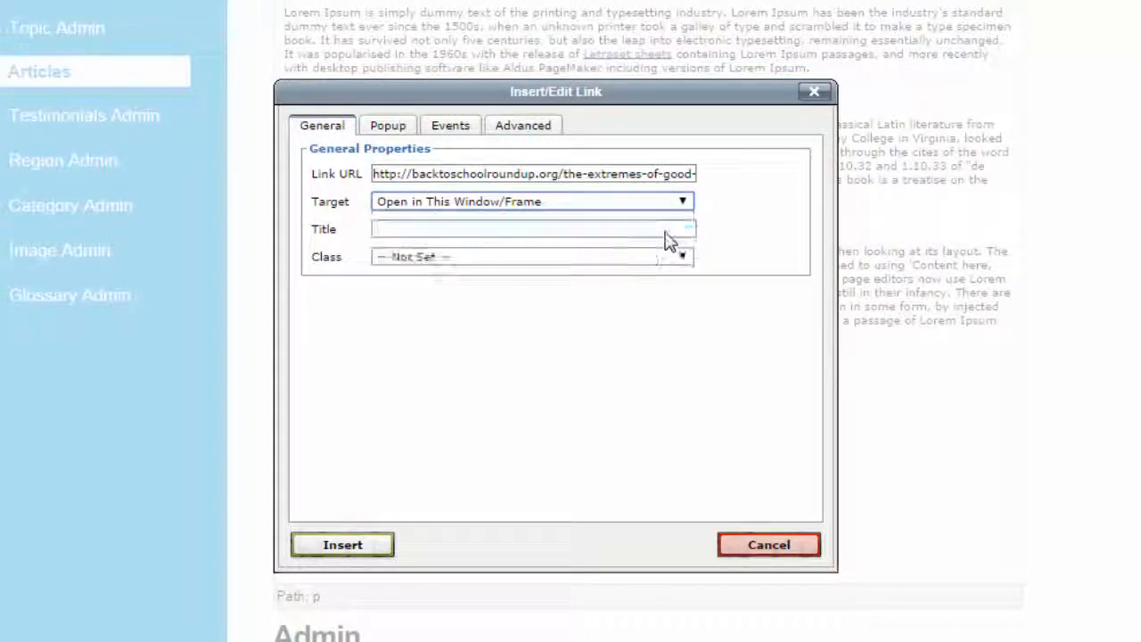
{"action": "left_click", "coordinate": [367, 543]}
{"action": "scroll", "coordinate": [1028, 191], "scroll_direction": "down", "scroll_amount": 3}
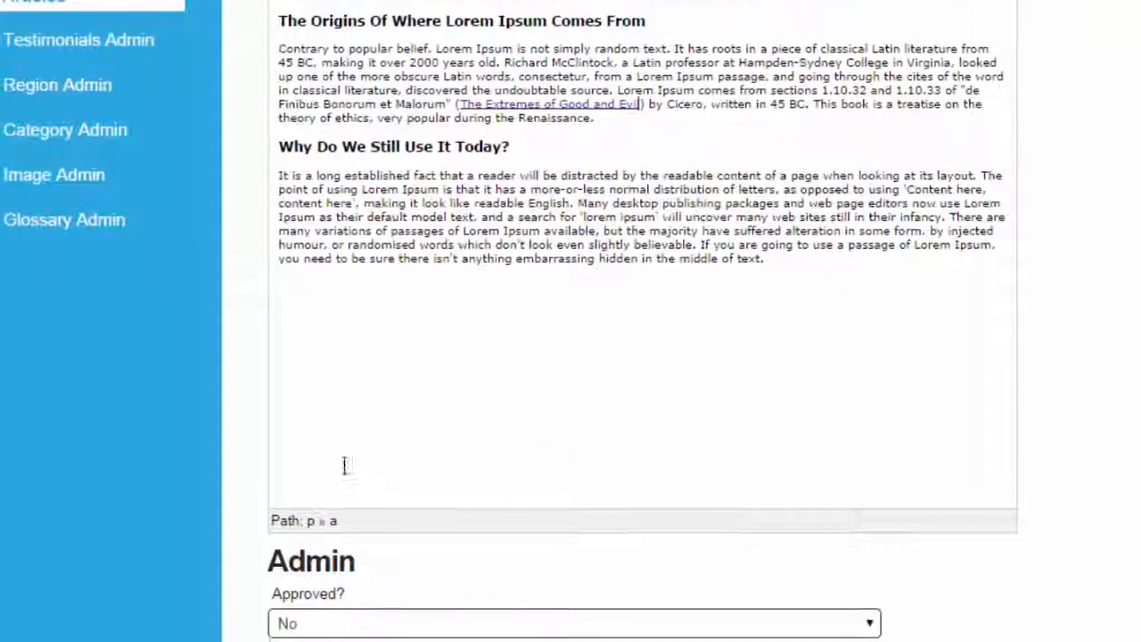
{"action": "scroll", "coordinate": [1074, 98], "scroll_direction": "down", "scroll_amount": 8}
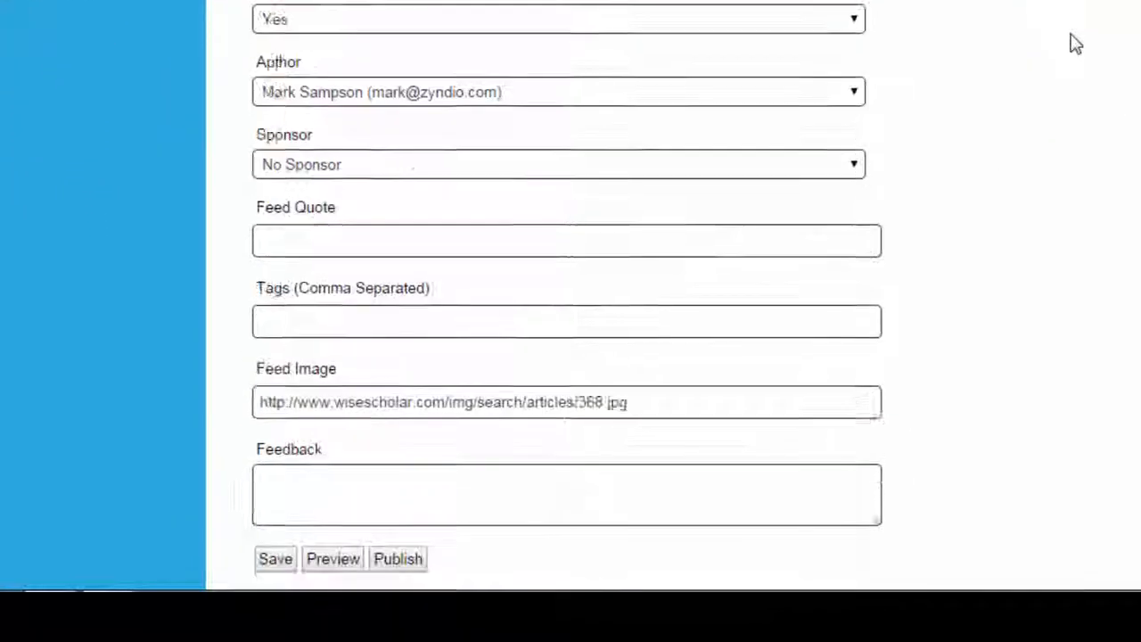
{"action": "left_click", "coordinate": [275, 434]}
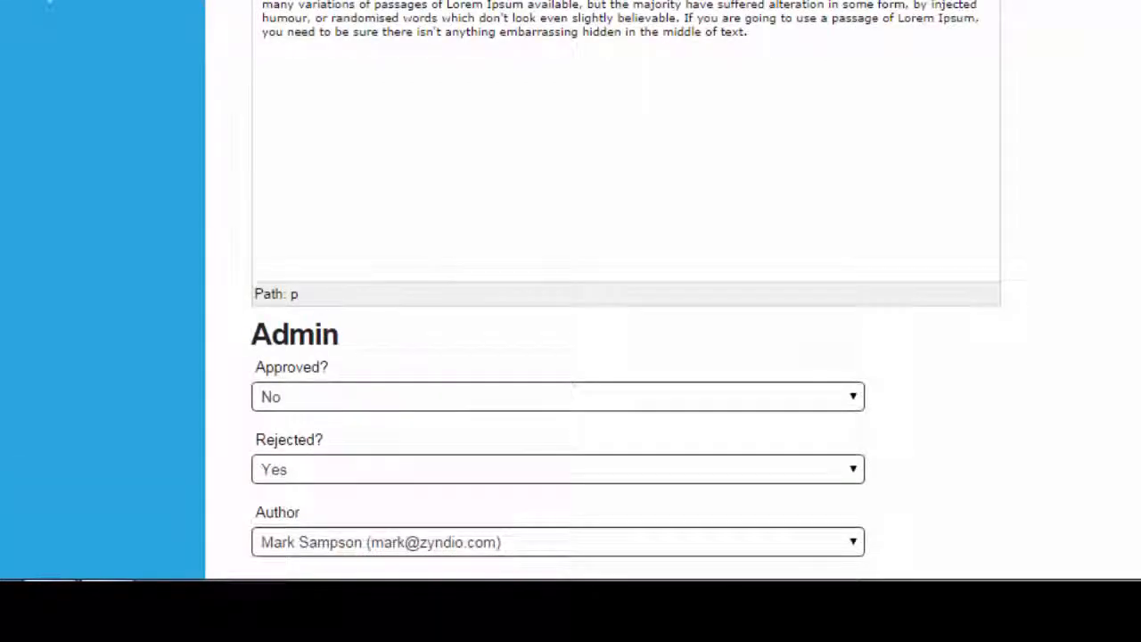
Step: Switch to Notepad and write rel="nofollow" in a blank document
{"action": "scroll", "coordinate": [624, 294], "scroll_direction": "up", "scroll_amount": 2}
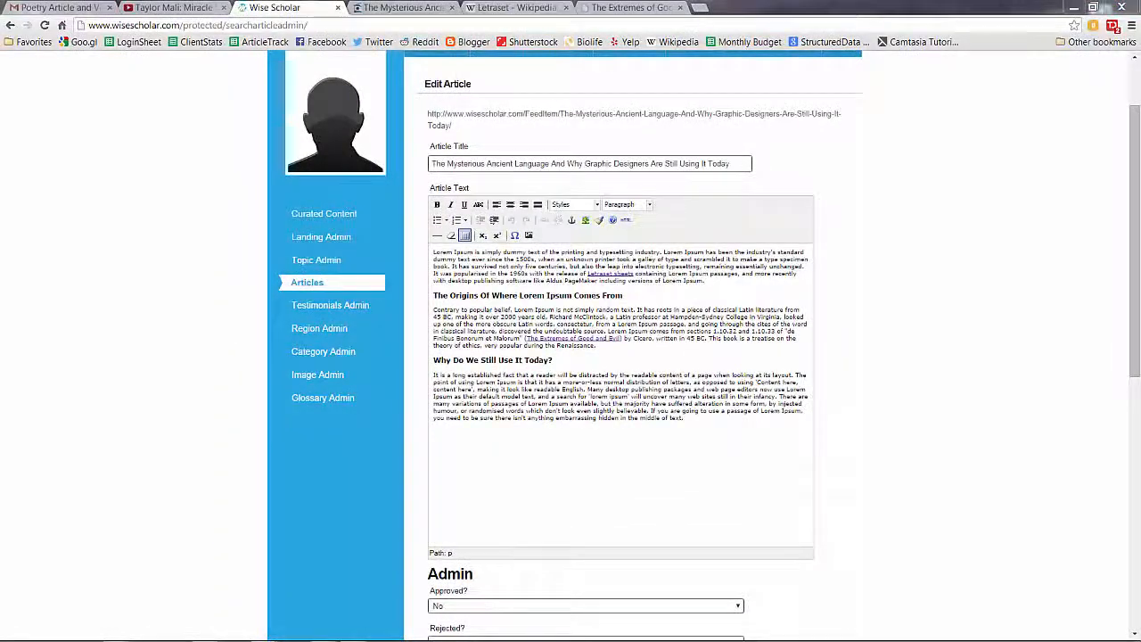
{"action": "mouse_move", "coordinate": [445, 636]}
{"action": "left_click", "coordinate": [19, 617]}
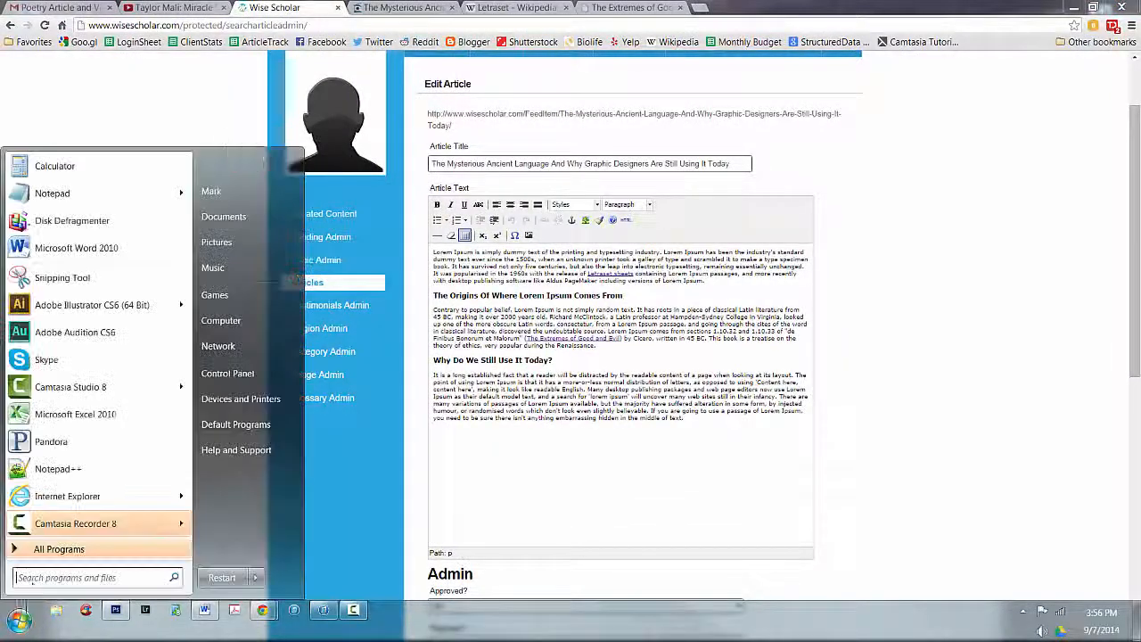
{"action": "left_click", "coordinate": [54, 122]}
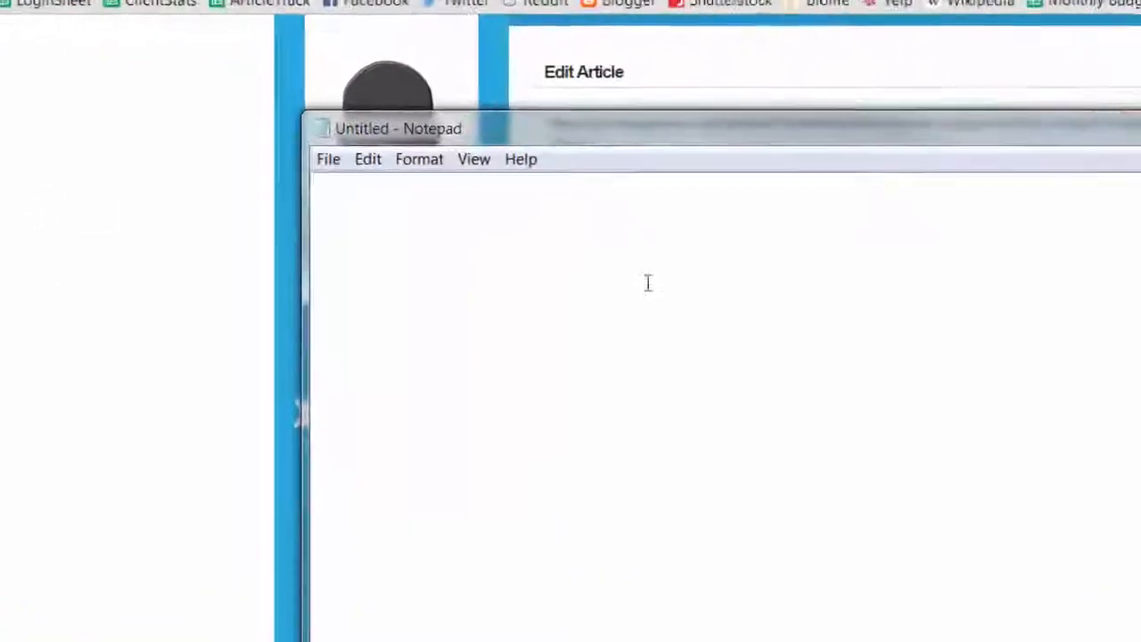
{"action": "type", "text": "rel=\"nofollow\""}
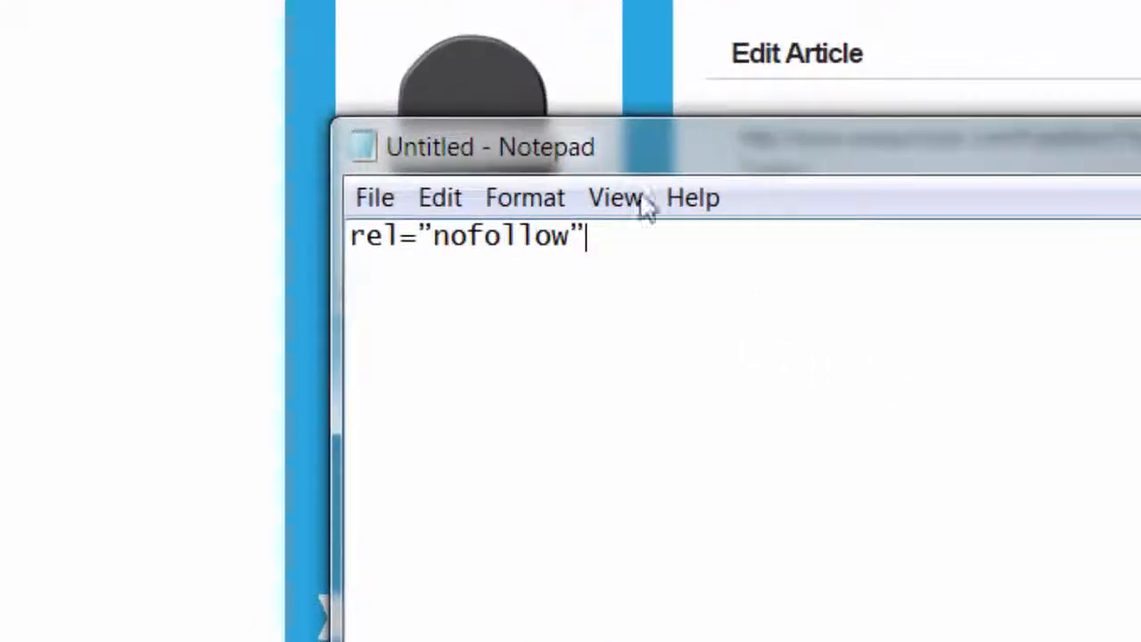
Step: Copy the rel="nofollow" text from Notepad and return to the article editor
{"action": "left_click_drag", "start_coordinate": [869, 159], "coordinate": [945, 268]}
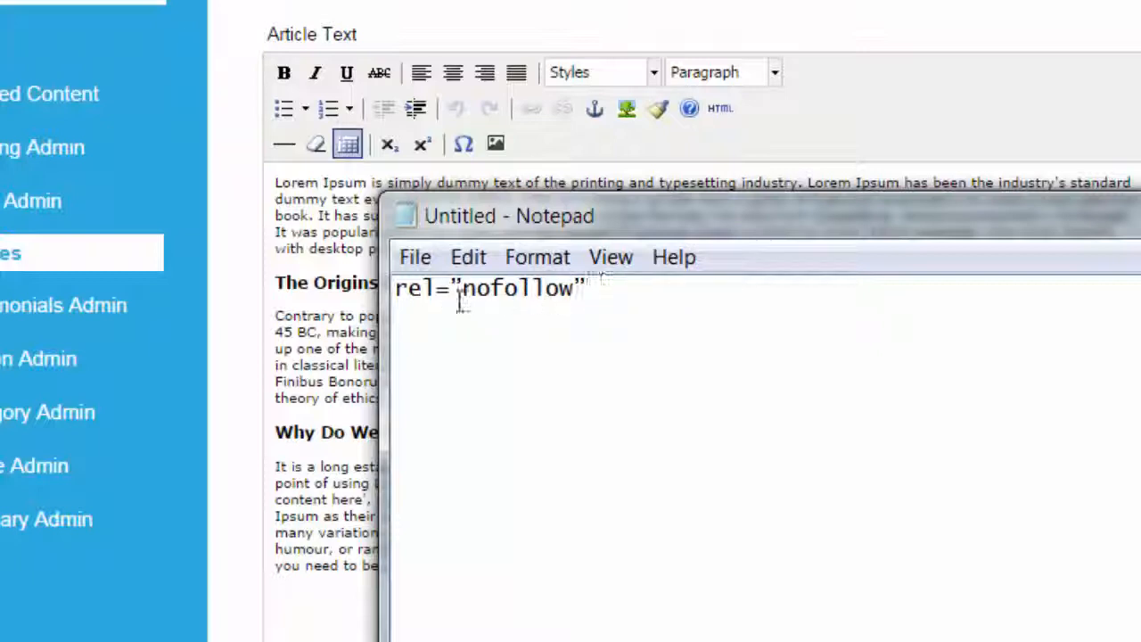
{"action": "left_click_drag", "start_coordinate": [618, 301], "coordinate": [400, 279]}
{"action": "key", "text": "ctrl+c"}
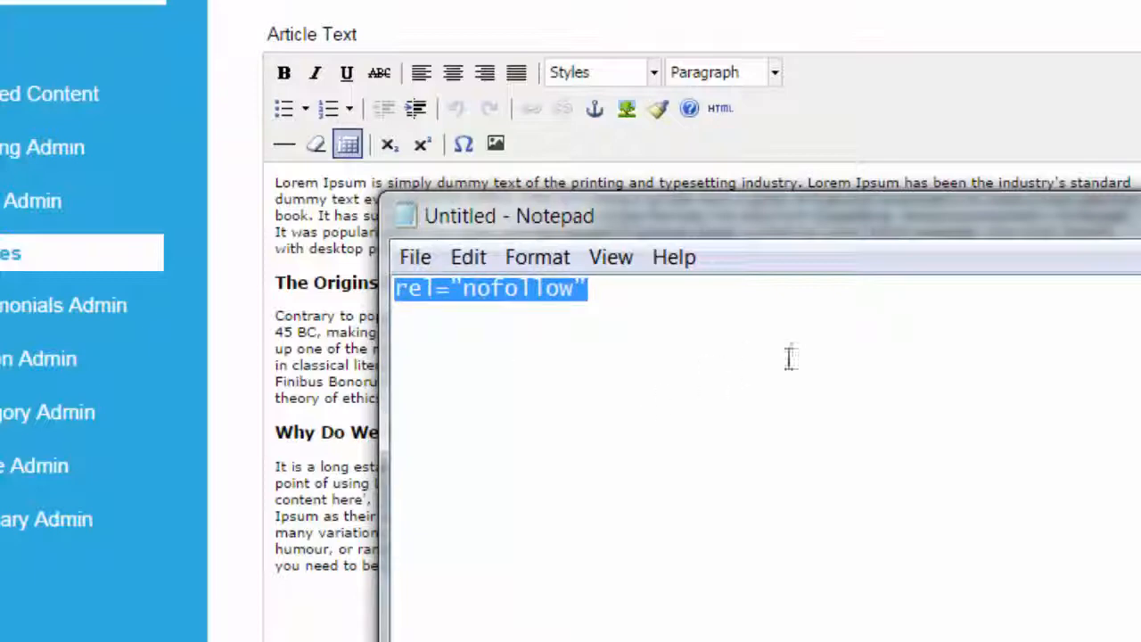
{"action": "key", "text": "super+Down"}
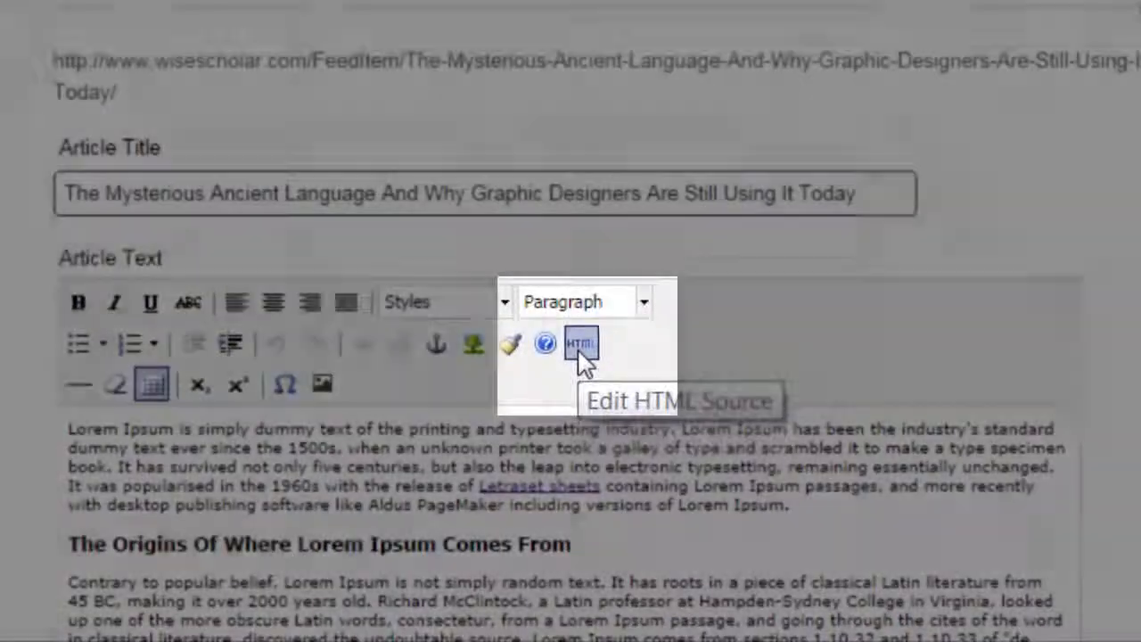
Step: In the article's HTML source, set the Letraset link's opening tag apart with blank lines and insert rel="nofollow" before its target attribute
{"action": "left_click", "coordinate": [590, 330]}
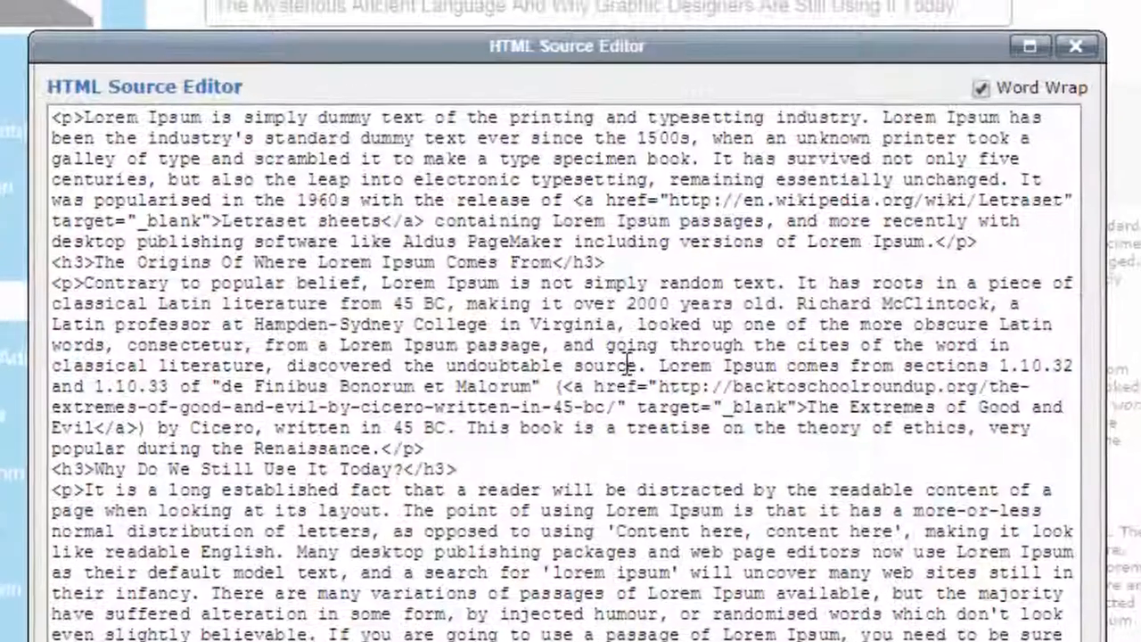
{"action": "key", "text": "Return"}
{"action": "key", "text": "Return"}
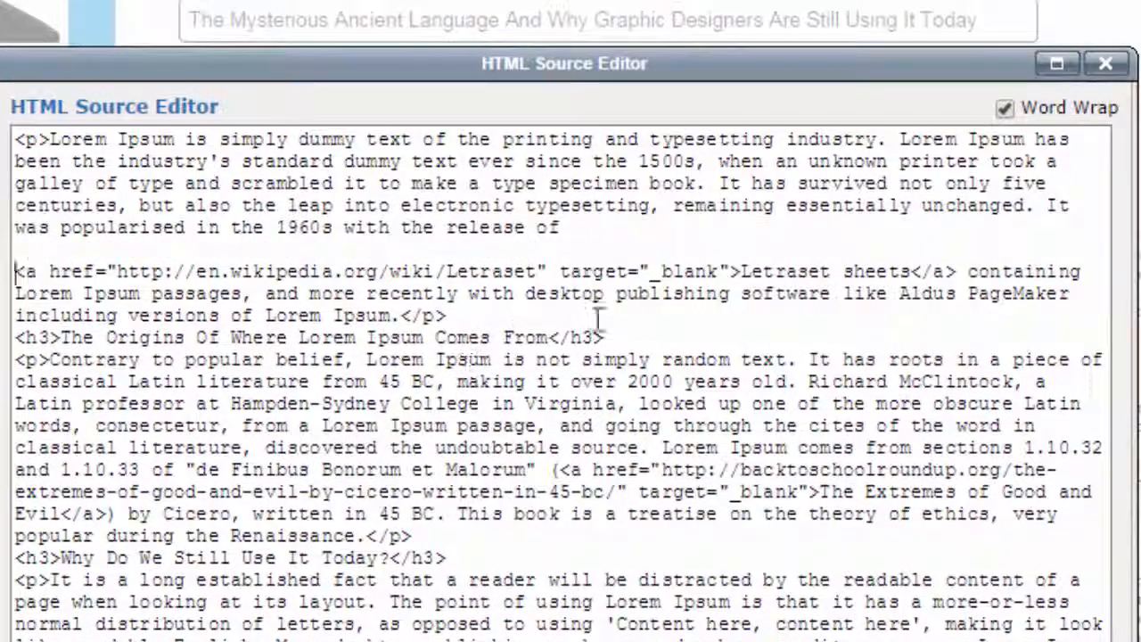
{"action": "left_click", "coordinate": [740, 272]}
{"action": "key", "text": "Return"}
{"action": "key", "text": "Return"}
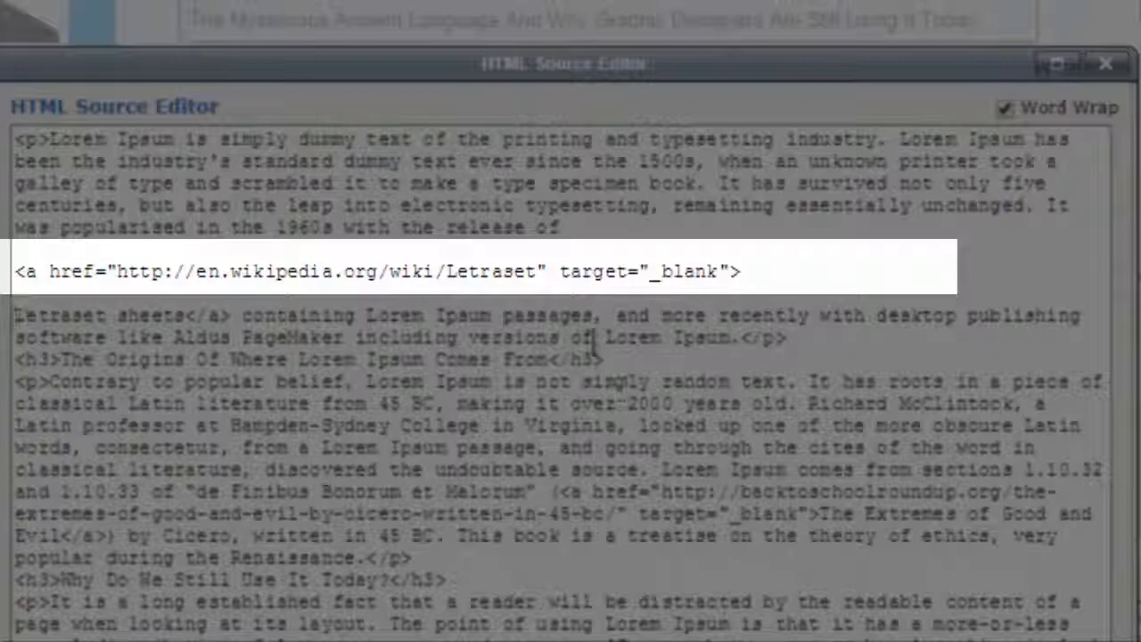
{"action": "left_click", "coordinate": [550, 271]}
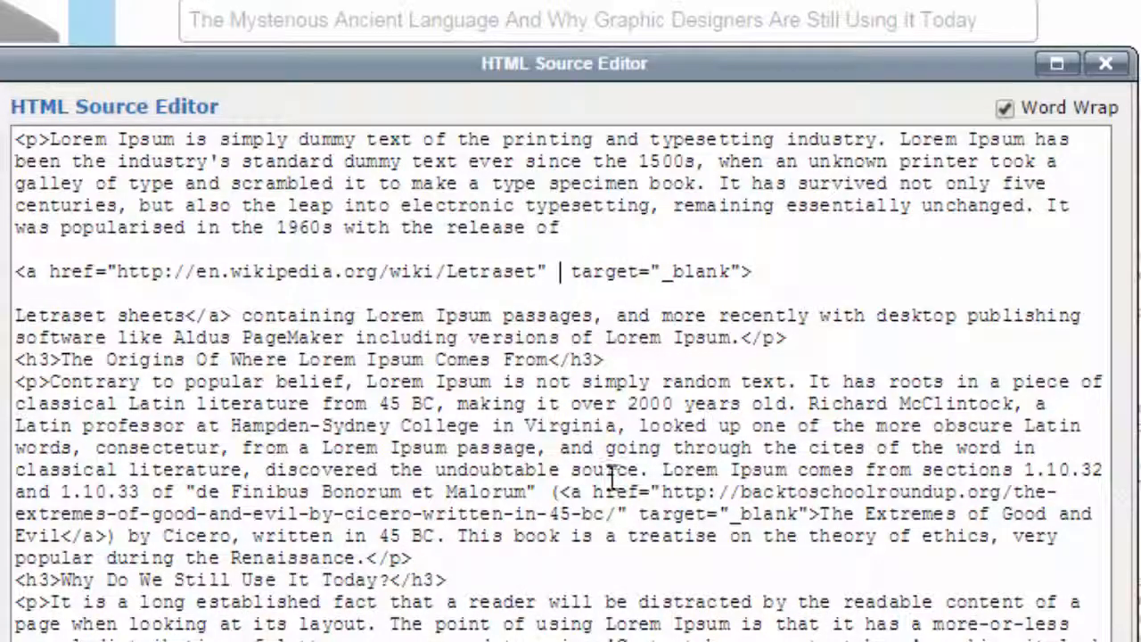
{"action": "key", "text": "ctrl+v"}
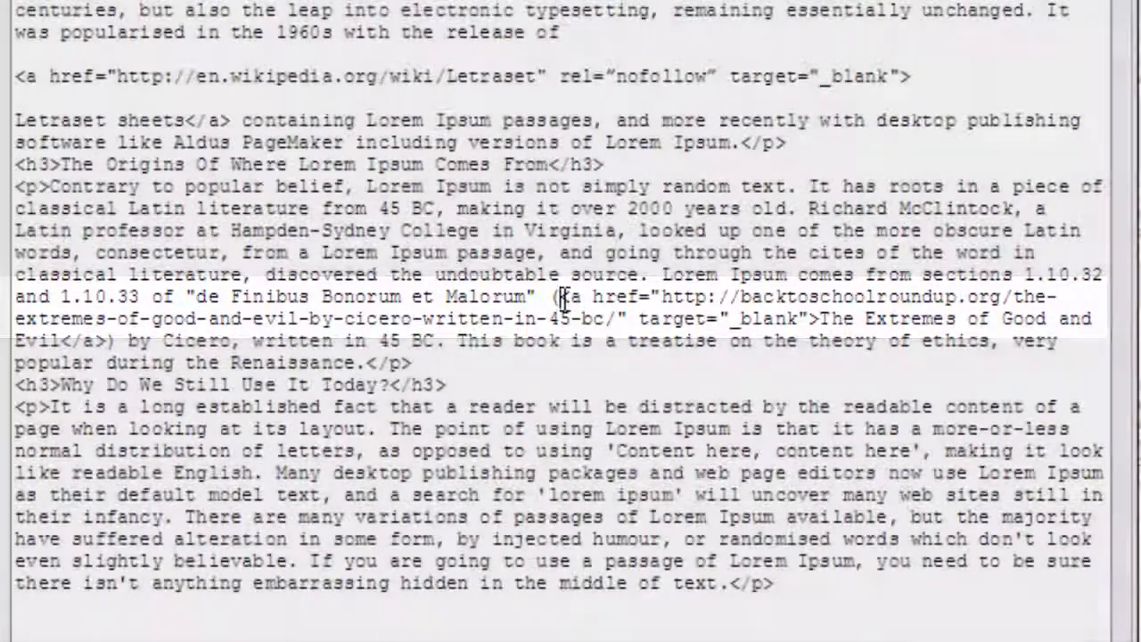
Step: Set the backtoschoolroundup.org link's opening tag apart with blank lines, insert rel="nofollow" before its target attribute, and apply the source changes
{"action": "key", "text": "Return"}
{"action": "key", "text": "Return"}
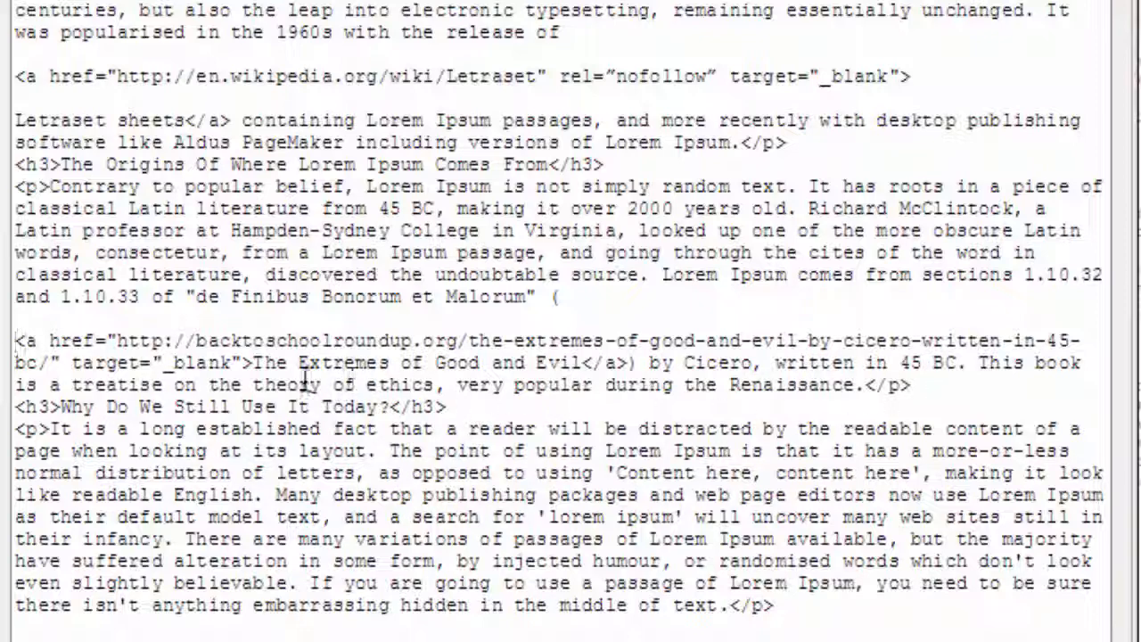
{"action": "left_click", "coordinate": [253, 363]}
{"action": "key", "text": "Return"}
{"action": "key", "text": "Return"}
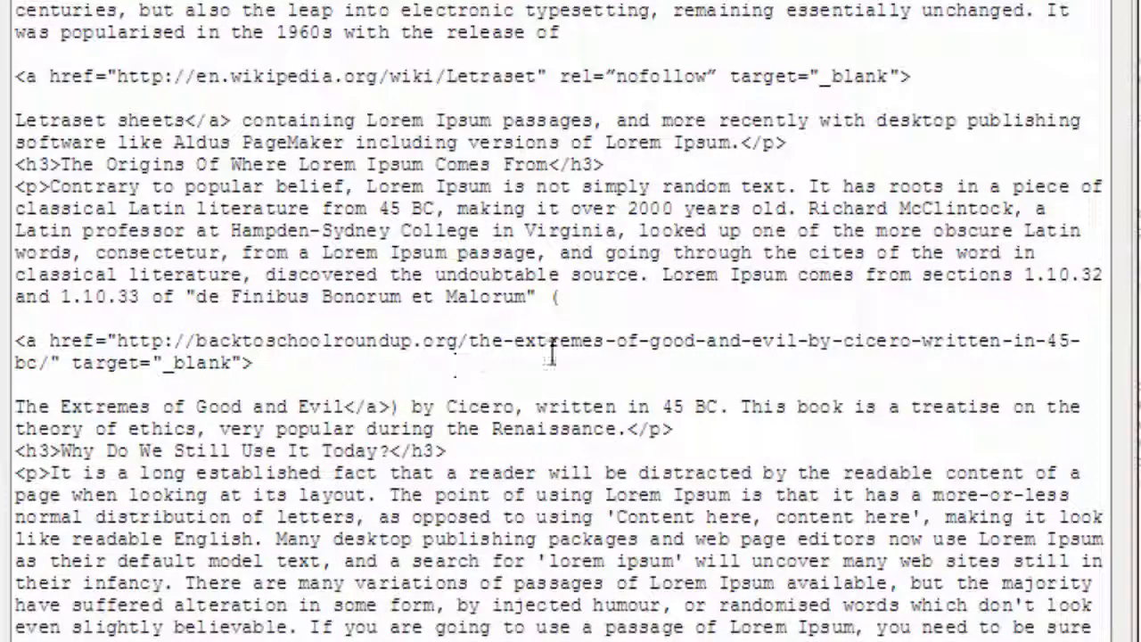
{"action": "left_click", "coordinate": [72, 365]}
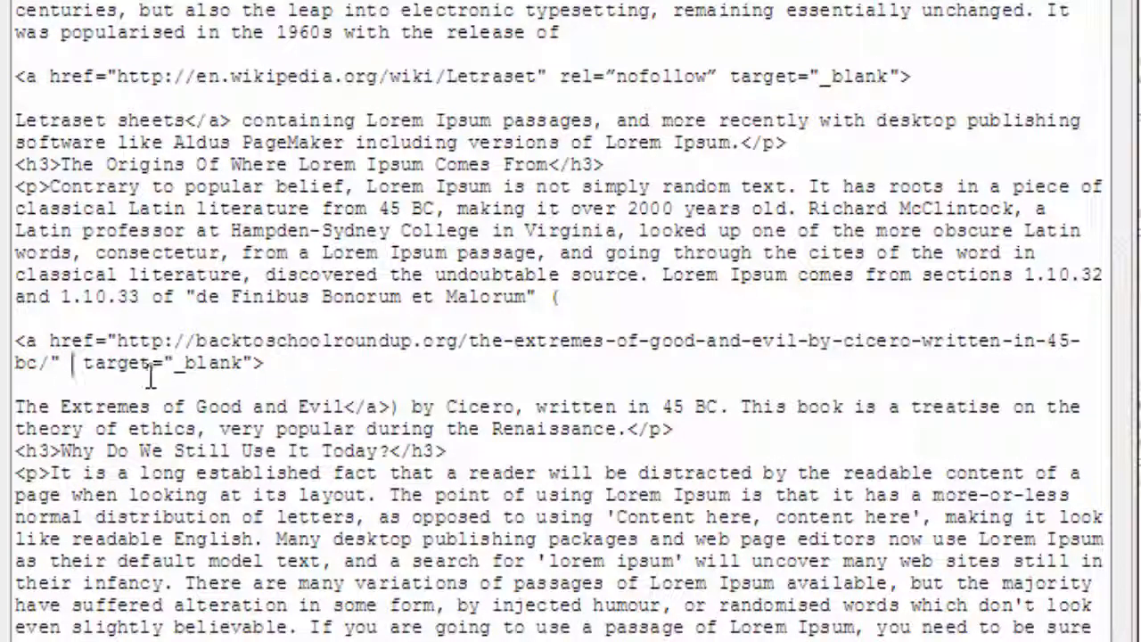
{"action": "key", "text": "ctrl+v"}
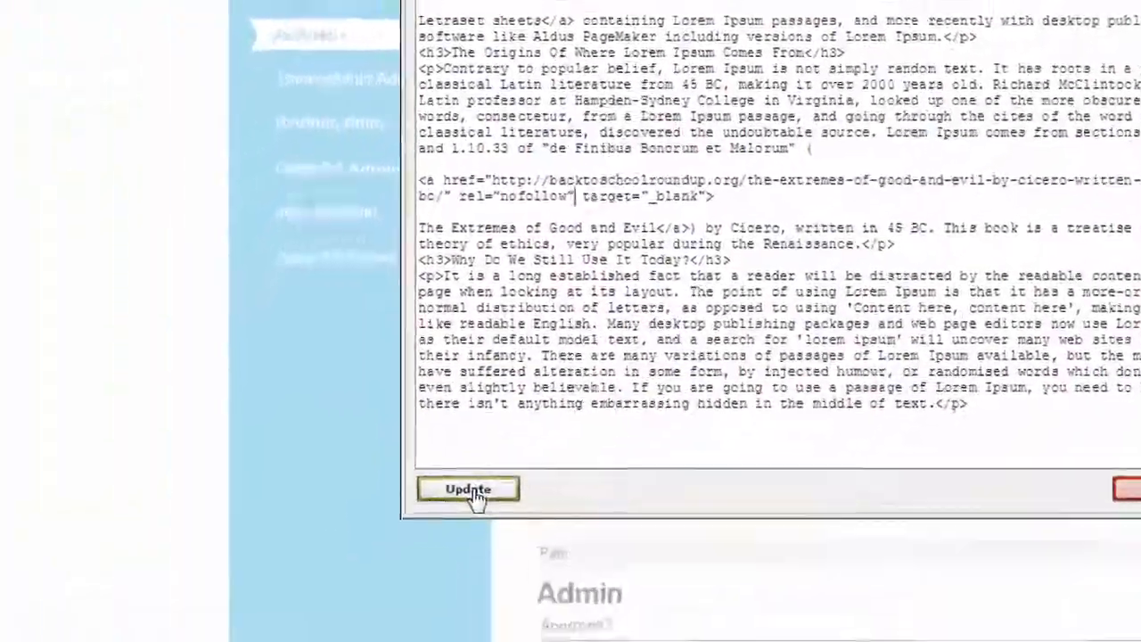
{"action": "left_click", "coordinate": [474, 494]}
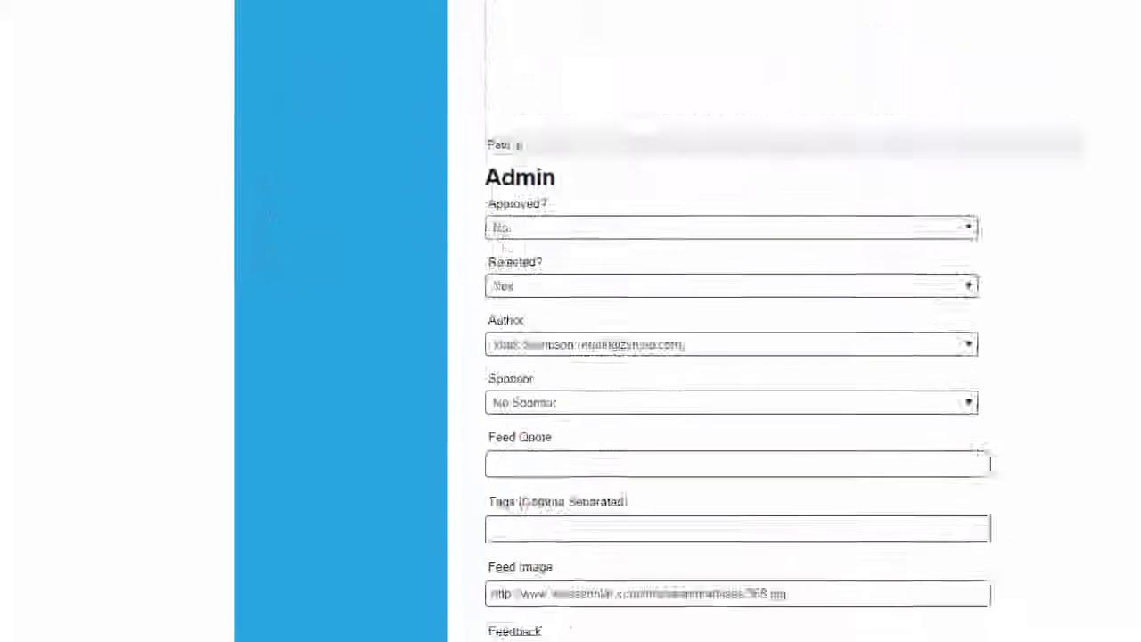
Step: Save the article and reload its published page
{"action": "left_click", "coordinate": [407, 540]}
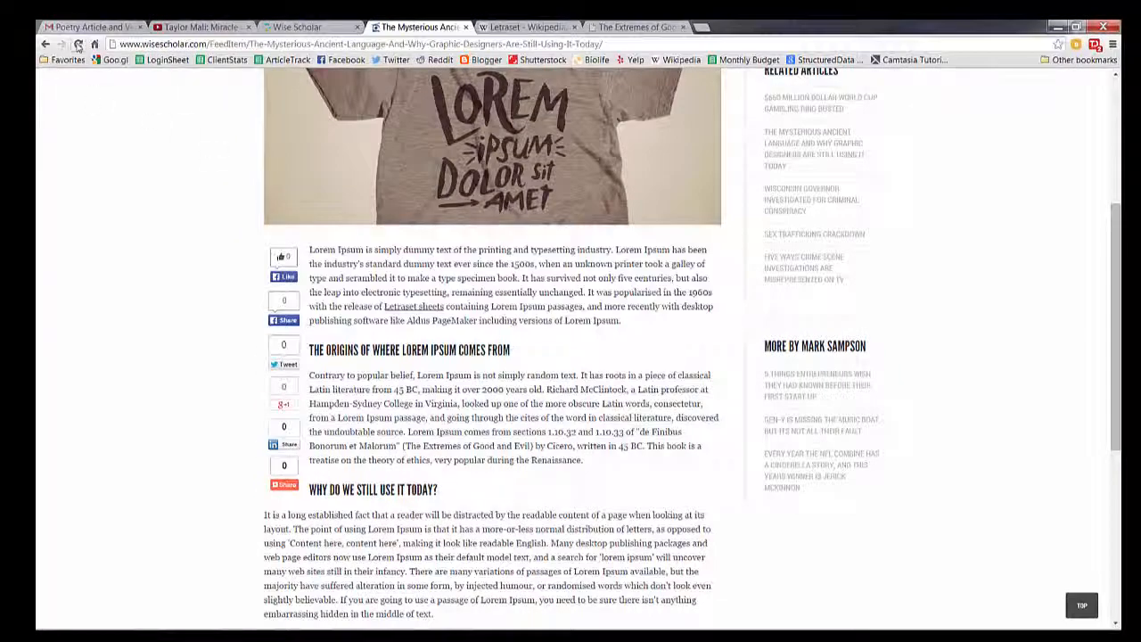
{"action": "left_click", "coordinate": [77, 45]}
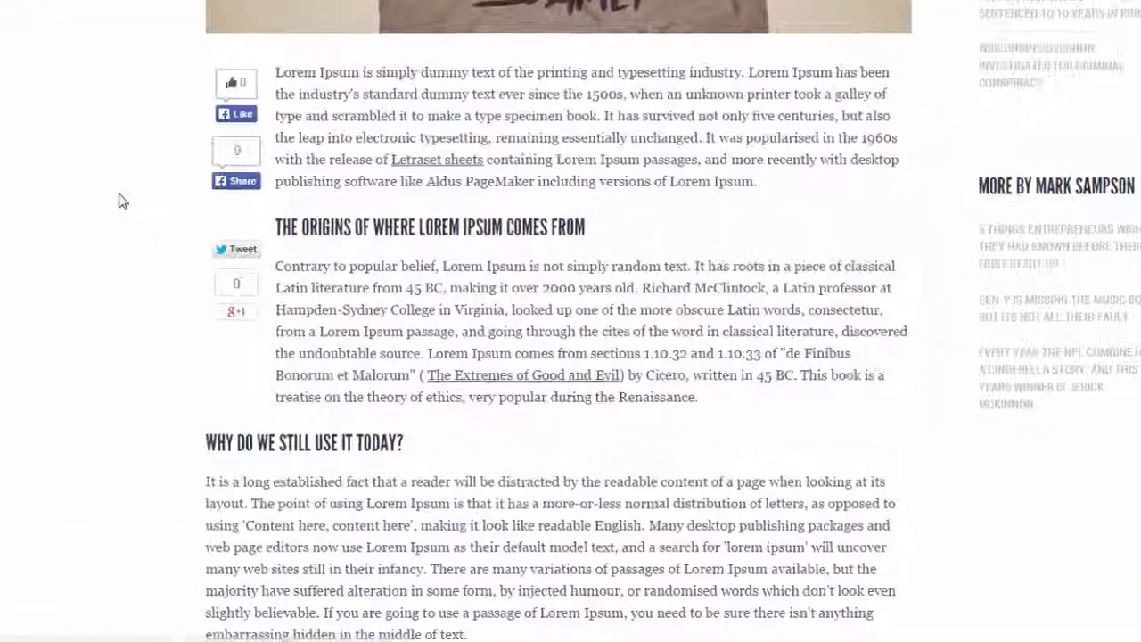
Step: Test the Letraset sheets and The Extremes of Good and Evil links on the published page, closing the pages they open
{"action": "left_click", "coordinate": [451, 149]}
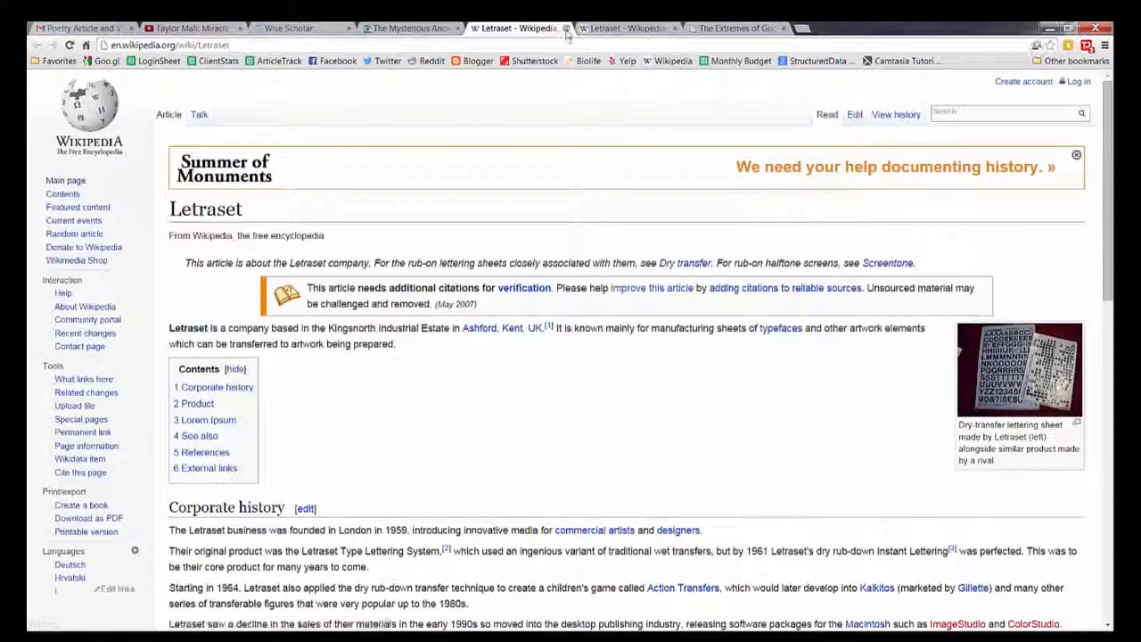
{"action": "left_click", "coordinate": [408, 28]}
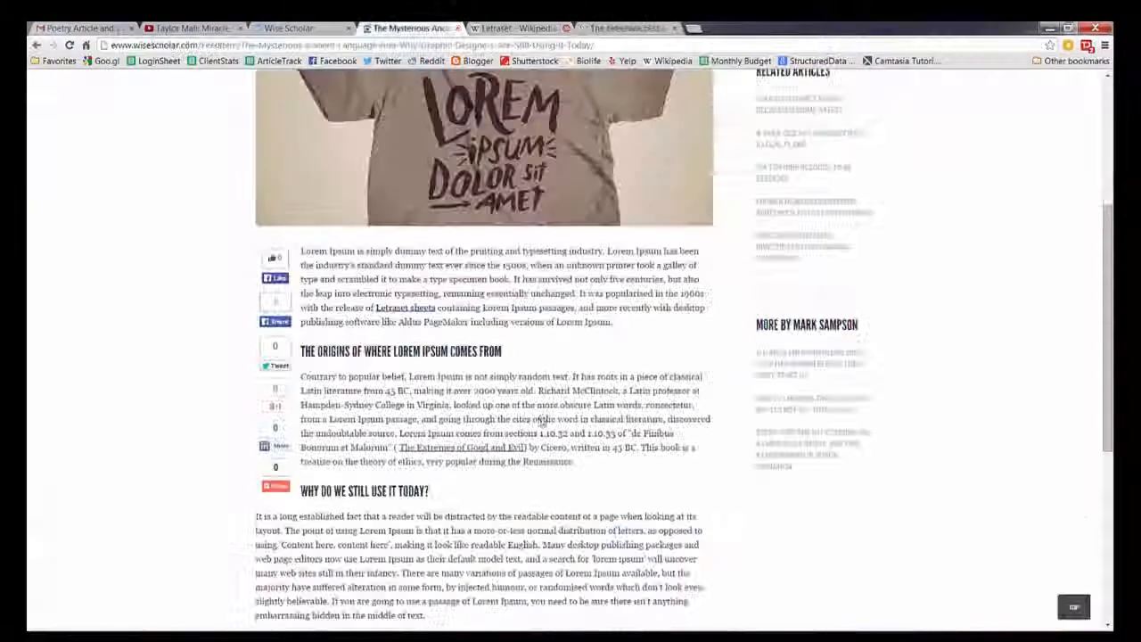
{"action": "scroll", "coordinate": [521, 489], "scroll_direction": "down", "scroll_amount": 1}
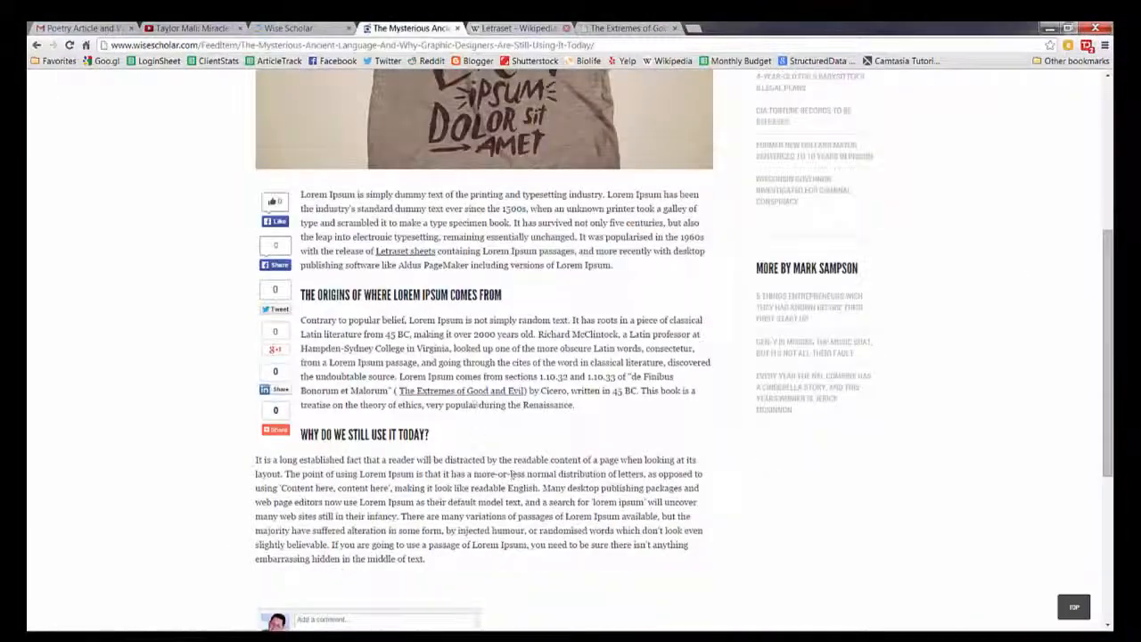
{"action": "left_click", "coordinate": [473, 399]}
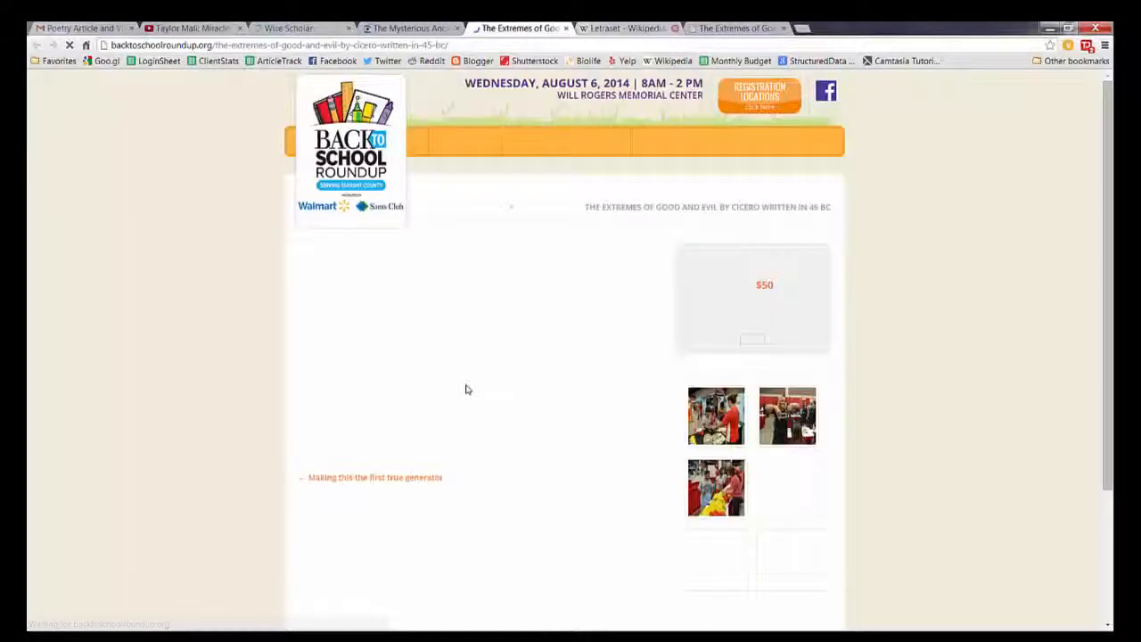
{"action": "left_click", "coordinate": [566, 29]}
Step: Return to the article editor, open the article's HTML source, and review the formatted text and the Admin fields below it
{"action": "left_click", "coordinate": [289, 28]}
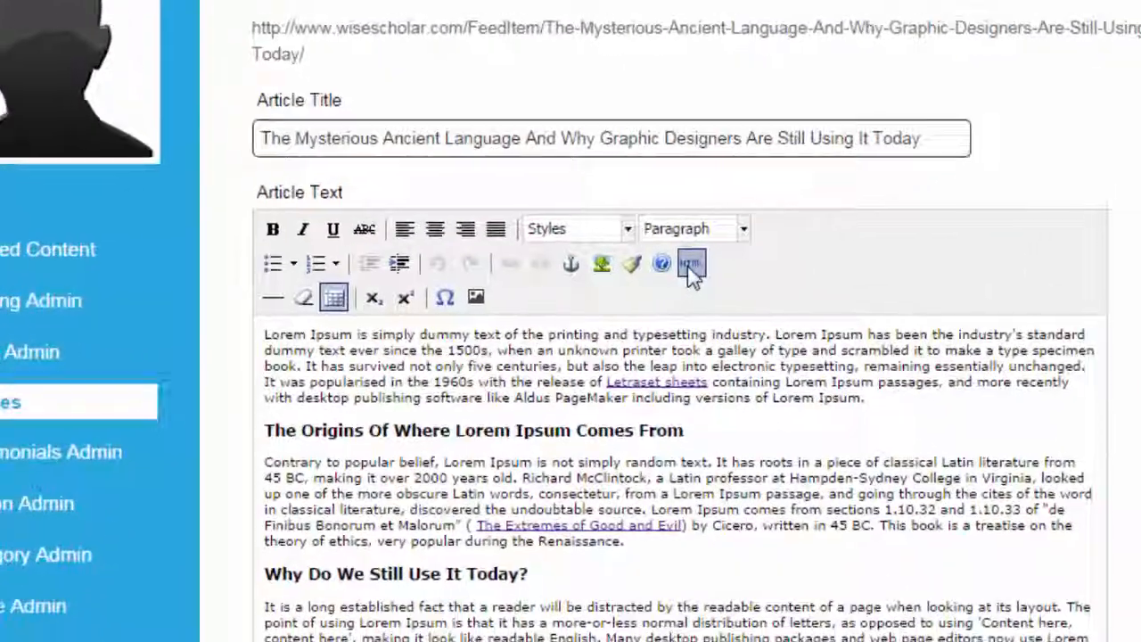
{"action": "left_click", "coordinate": [692, 265]}
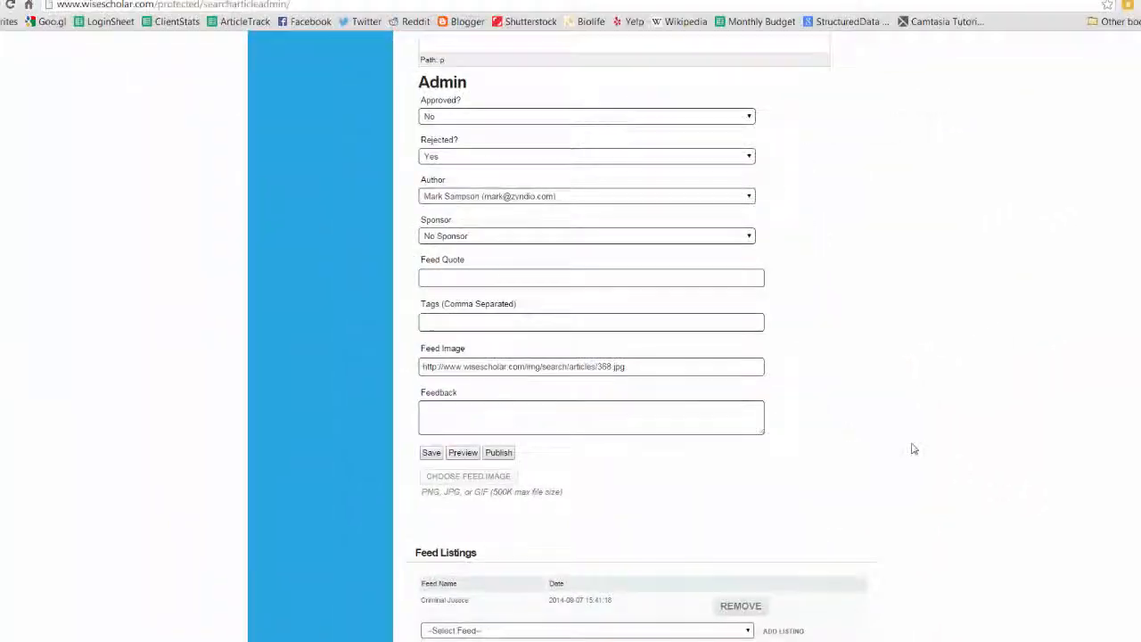
{"action": "scroll", "coordinate": [913, 448], "scroll_direction": "up", "scroll_amount": 6}
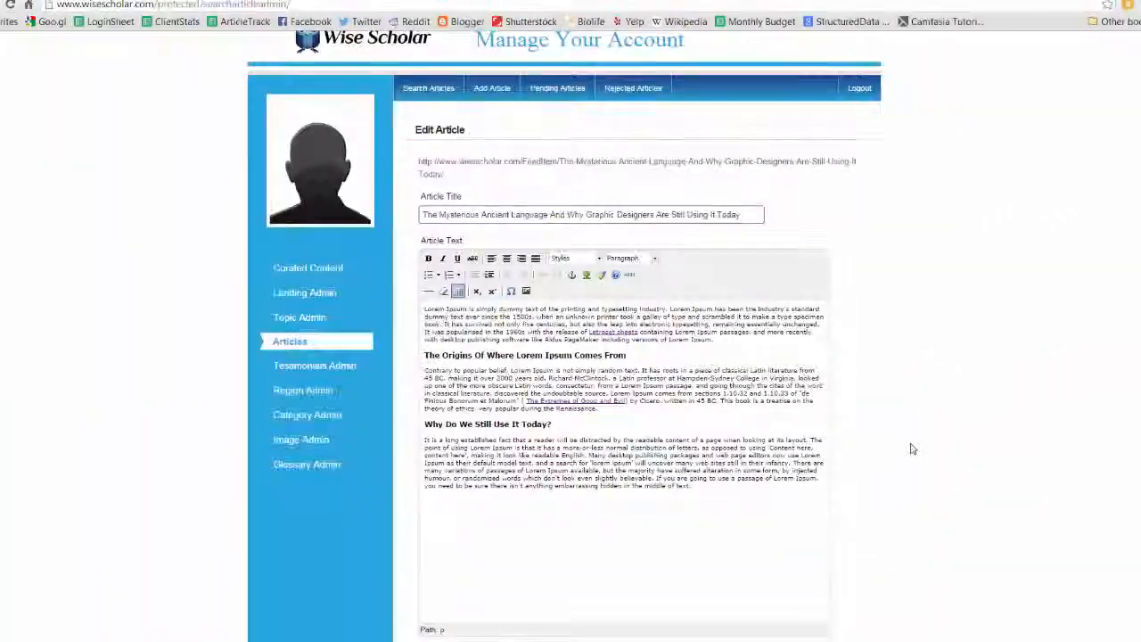
{"action": "scroll", "coordinate": [913, 448], "scroll_direction": "down", "scroll_amount": 1}
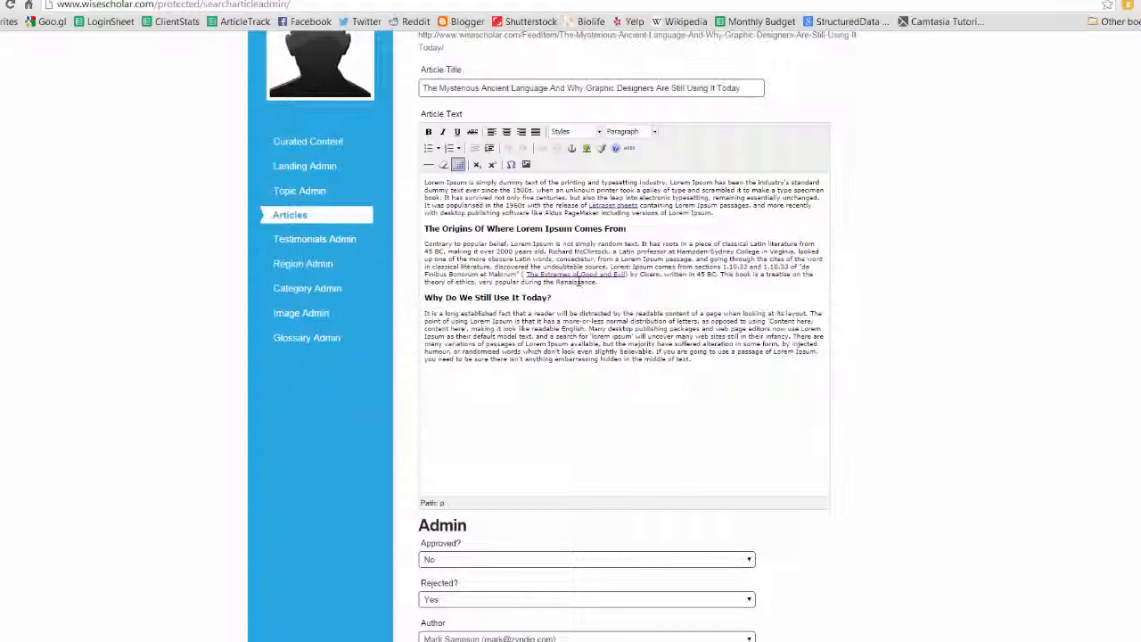
{"action": "scroll", "coordinate": [936, 411], "scroll_direction": "down", "scroll_amount": 2}
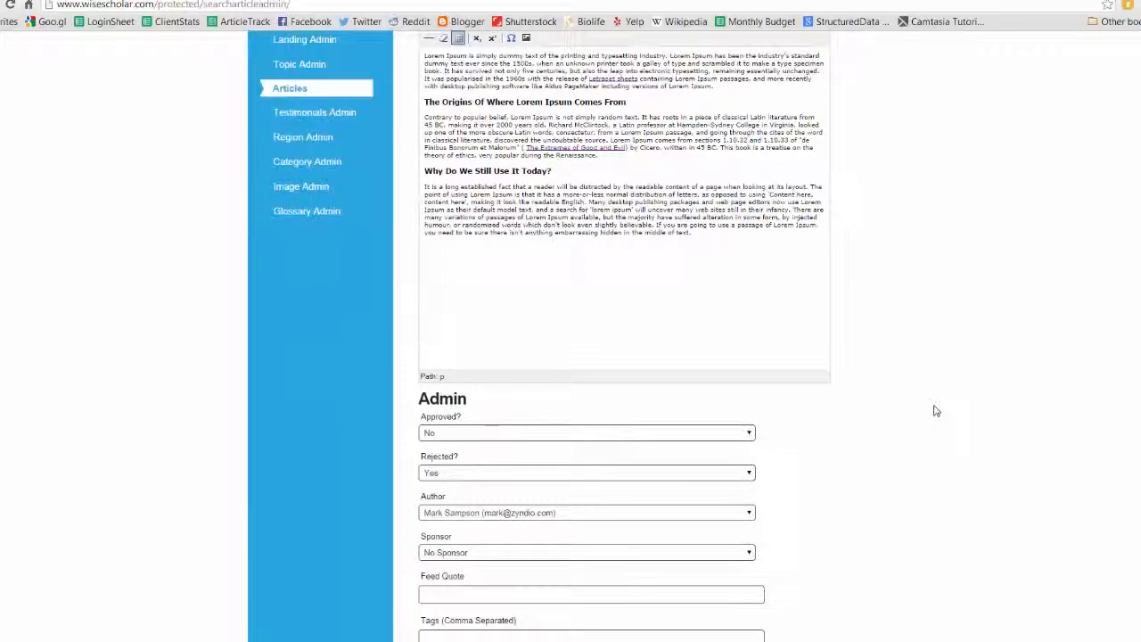